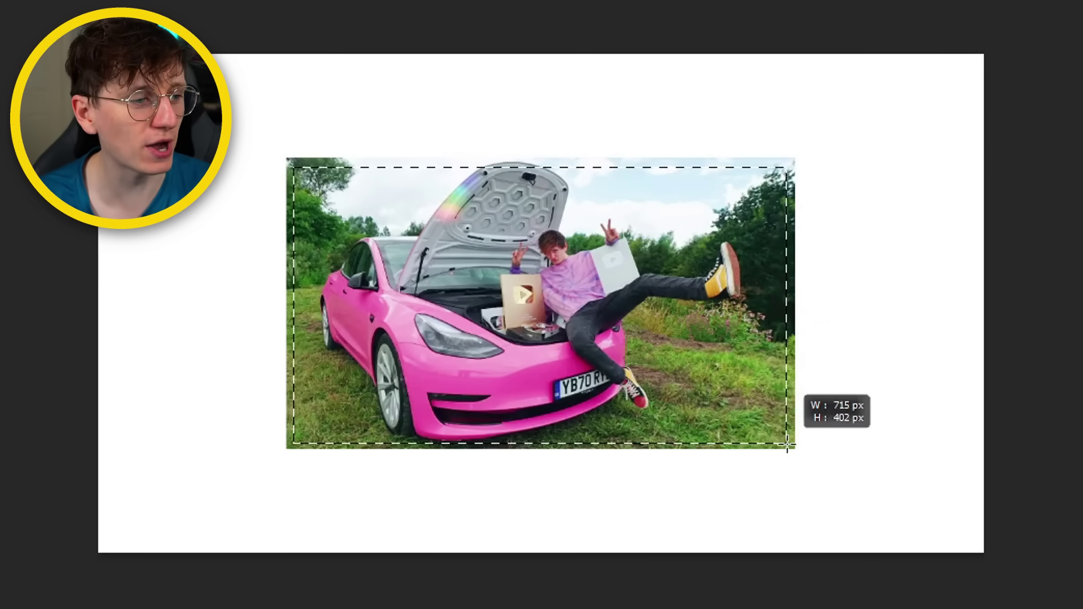
Select the blank canvas around the pink-car photo and generate fill with an empty prompt.
left_click_drag(787, 445, 787, 445)
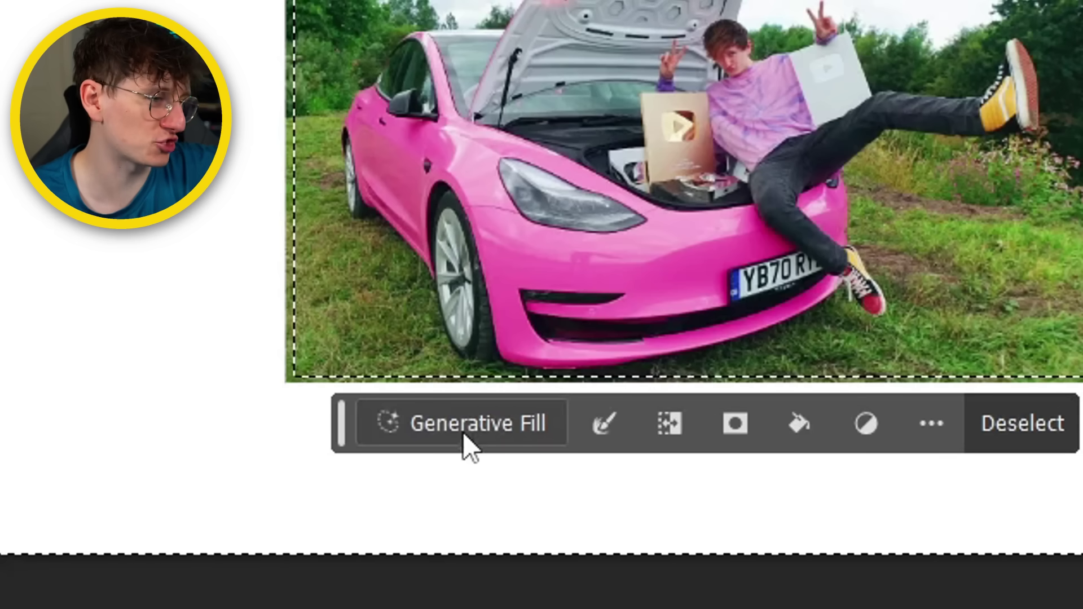
left_click(465, 443)
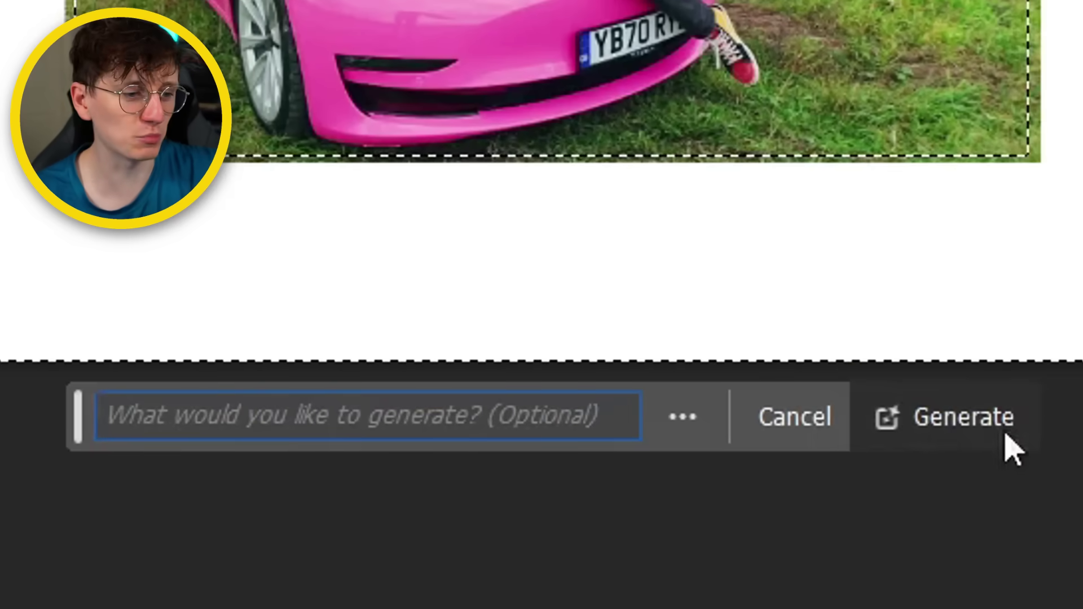
left_click(997, 437)
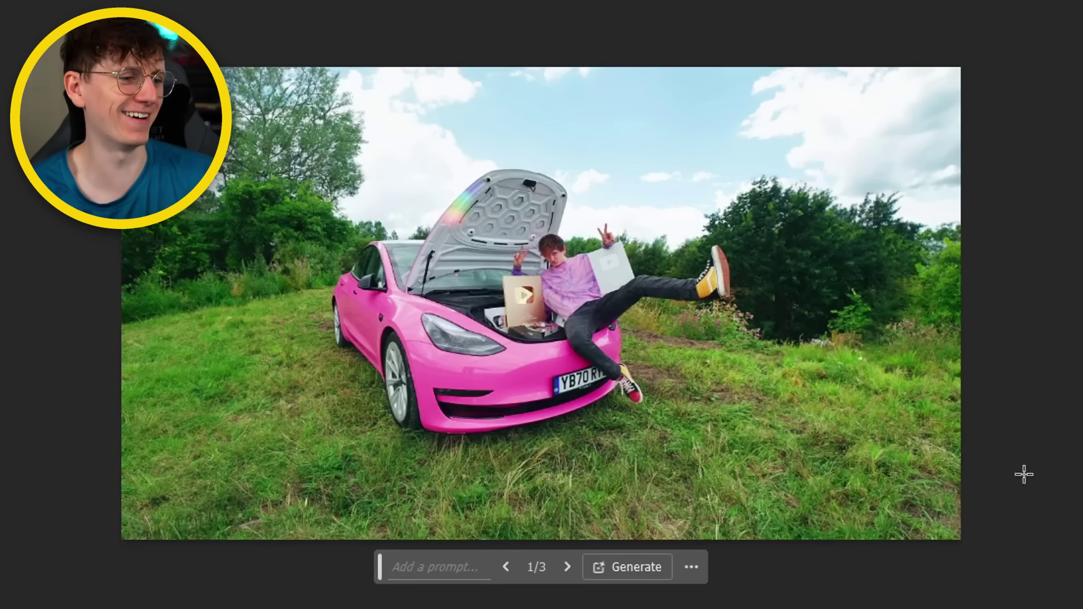
Cycle through the three generated background variations and settle on the second.
left_click(565, 573)
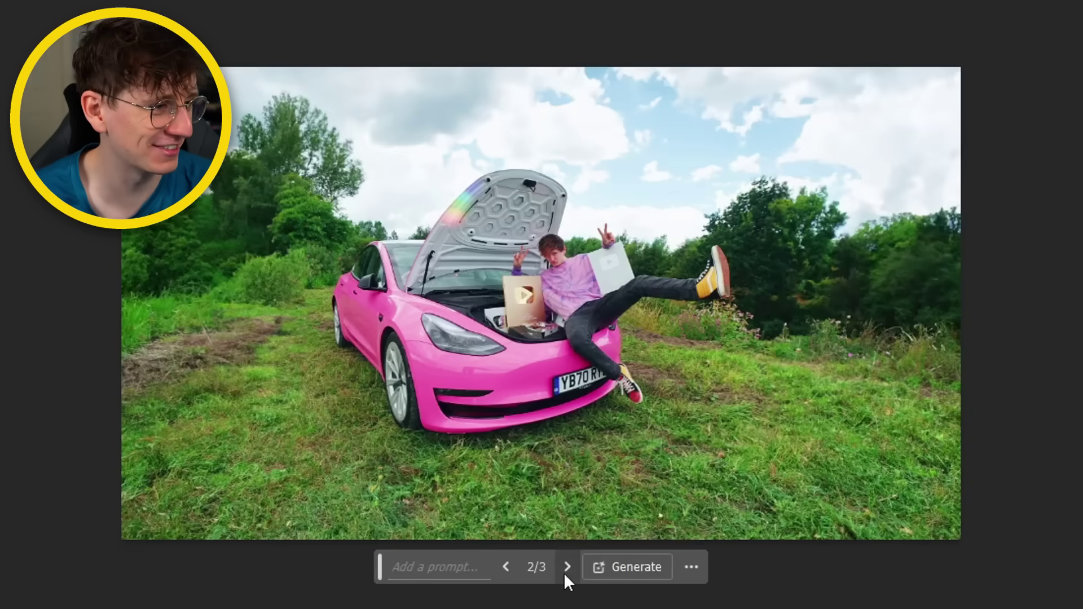
left_click(565, 573)
left_click(565, 573)
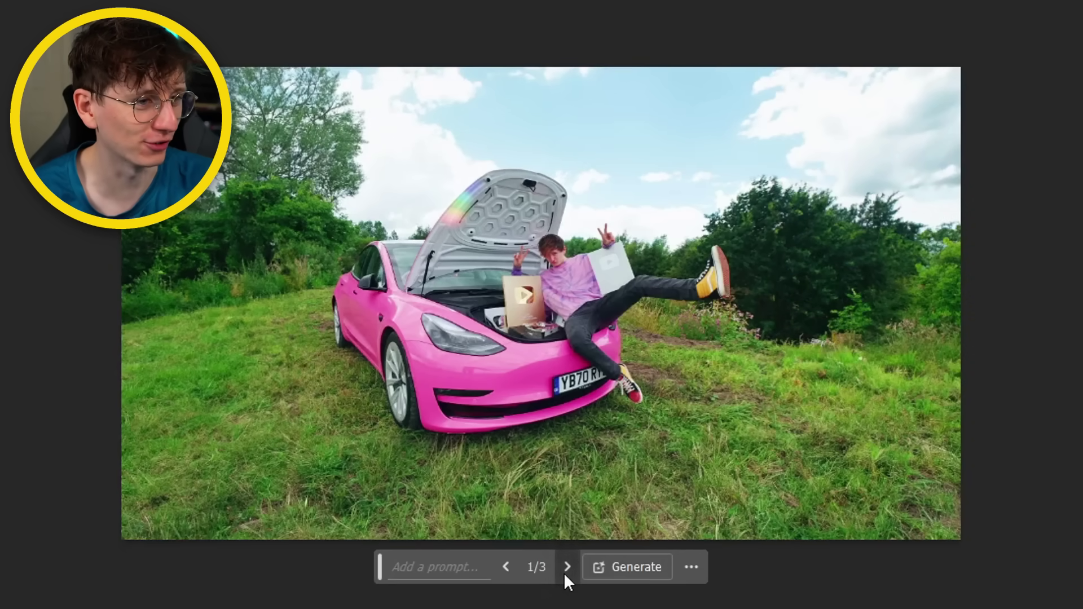
left_click(564, 573)
left_click(564, 573)
left_click(566, 568)
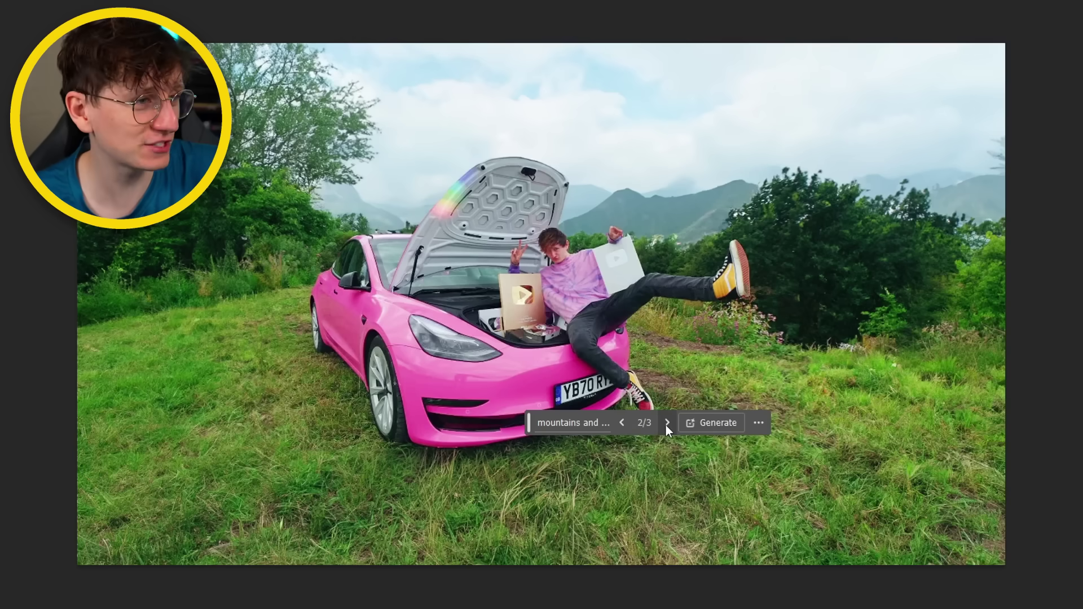
Apply the third mountain variation and zoom in on the car hood.
left_click(666, 423)
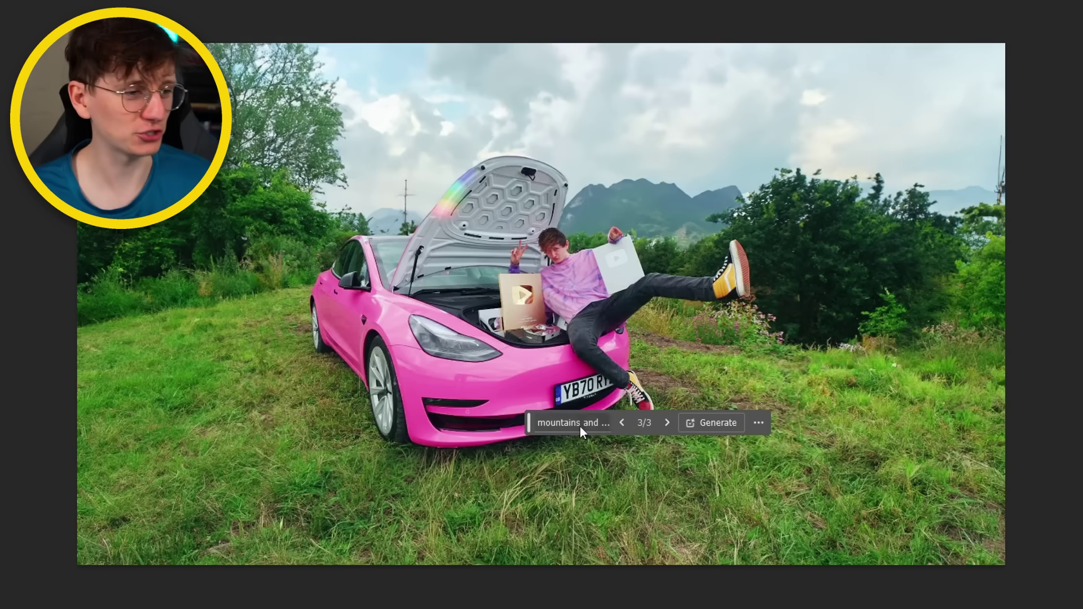
key("ctrl+plus")
key("ctrl+plus")
key("ctrl+plus")
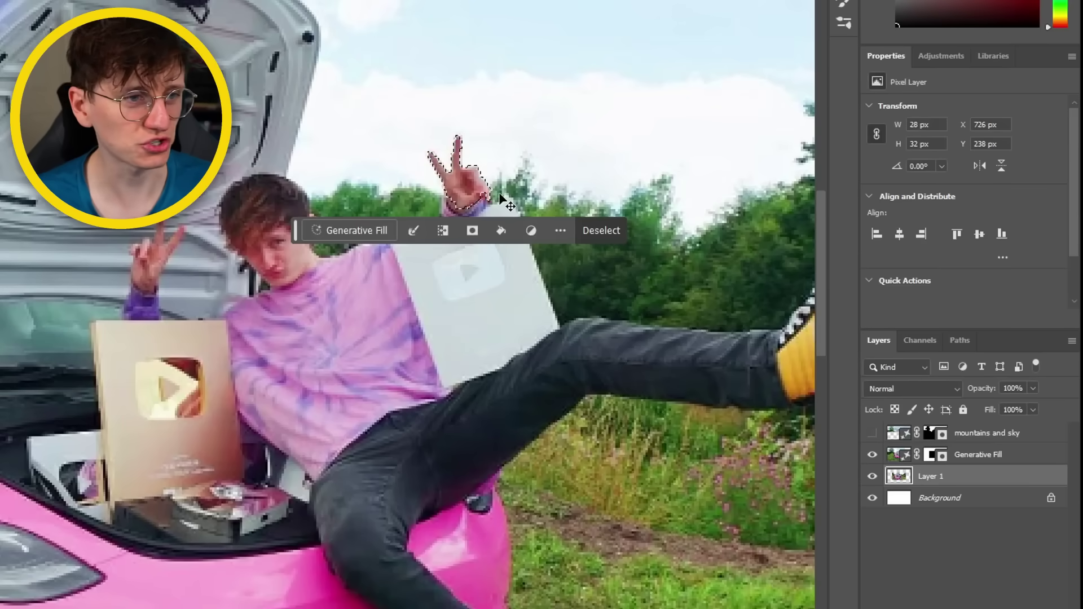
Add a new layer and switch to another 'volcano' variation above the trees.
key("ctrl+j")
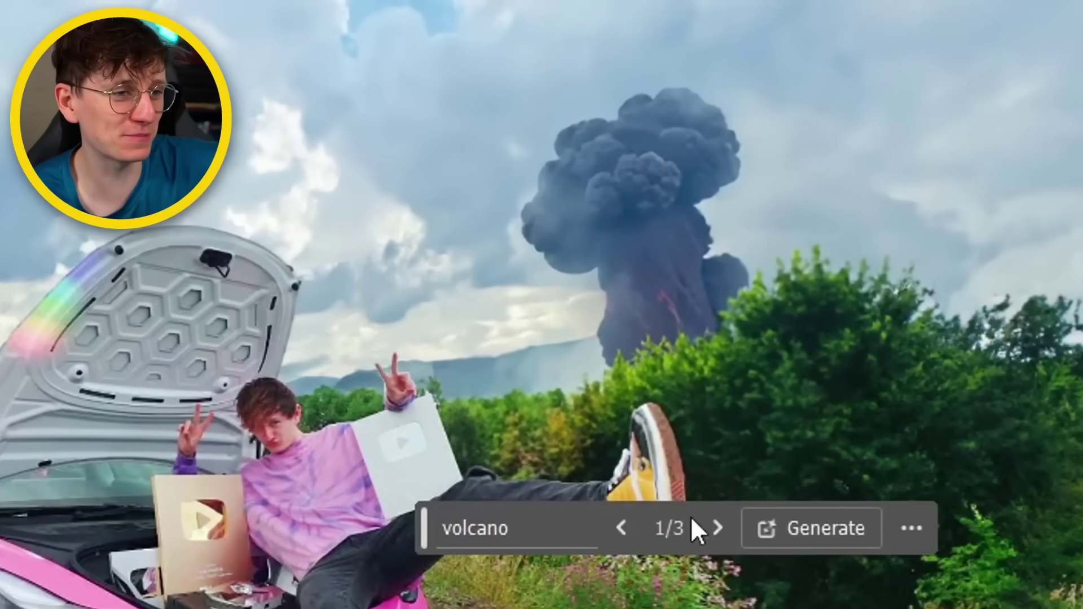
left_click(722, 499)
left_click(722, 498)
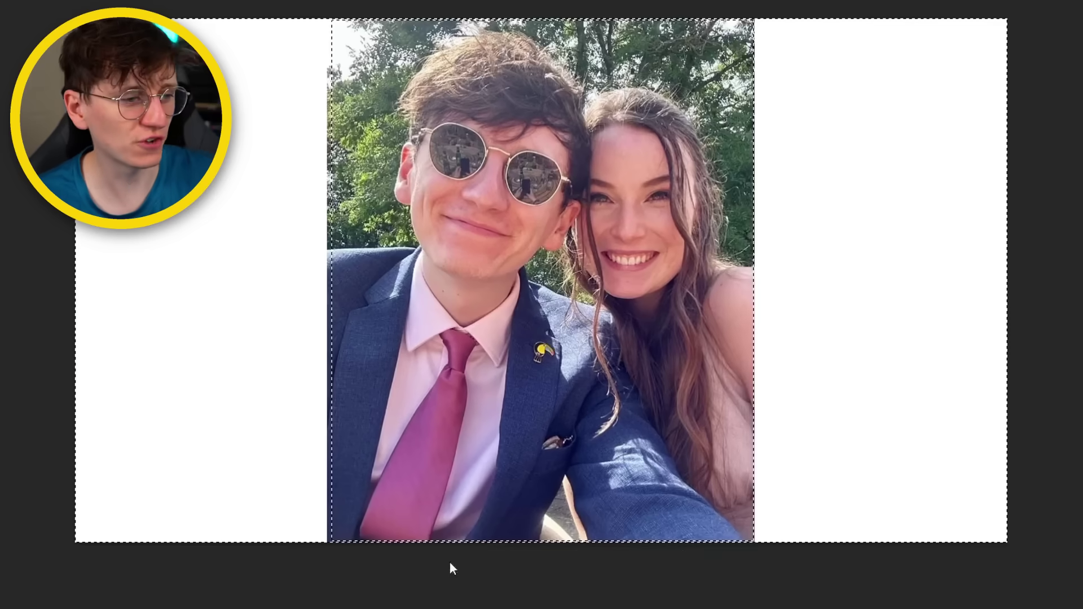
Generate promptless fill for the empty edges of the widened selfie.
left_click(449, 561)
left_click(679, 575)
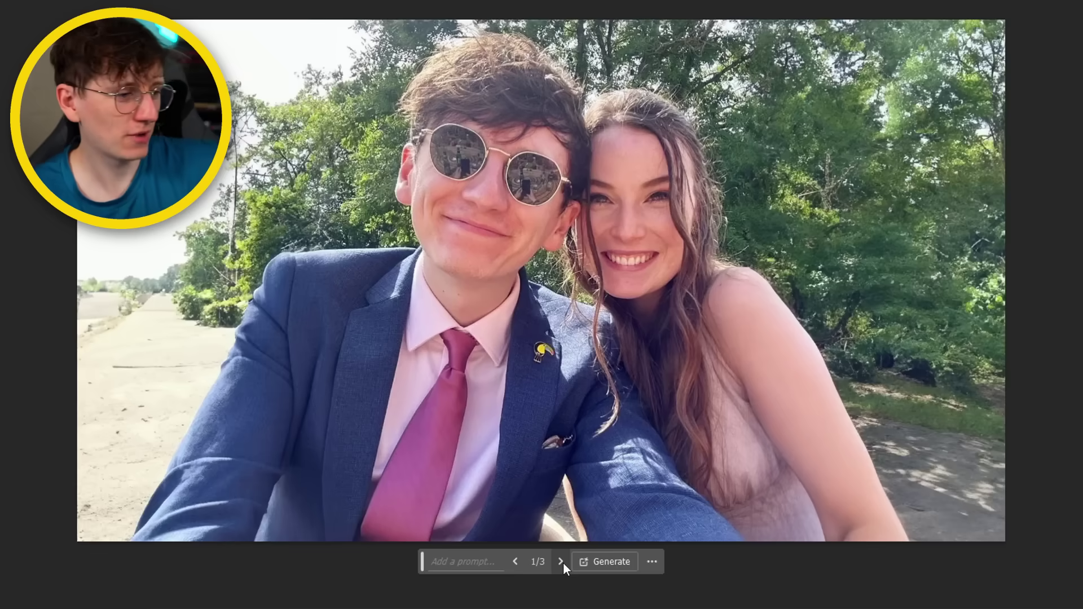
Keep edge variation 1/3 with the road, then generate a 'striped tie' and browse its variations.
left_click(560, 561)
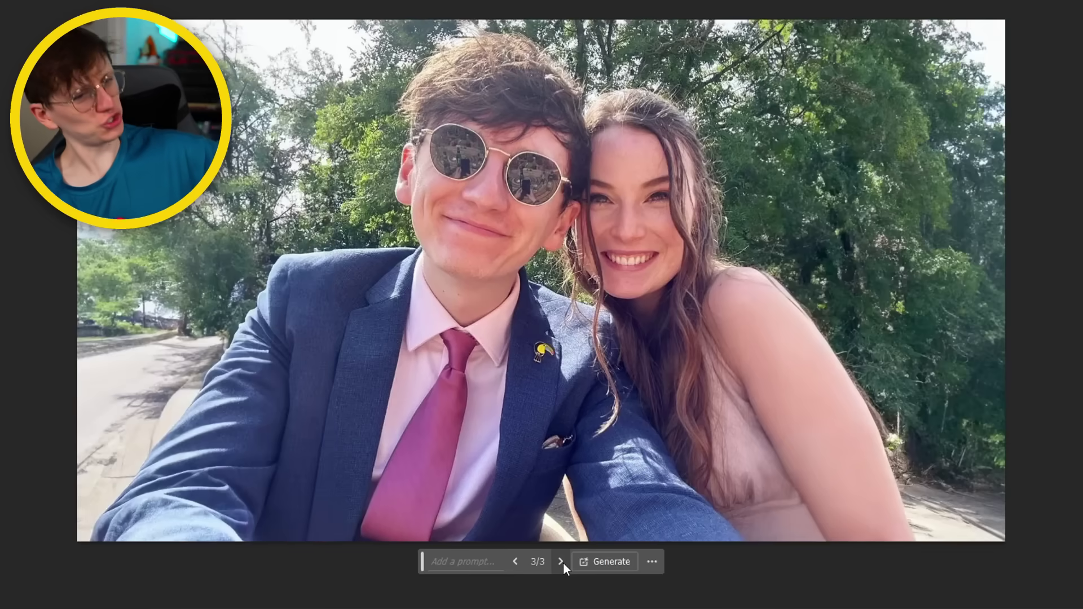
left_click(514, 561)
left_click(515, 561)
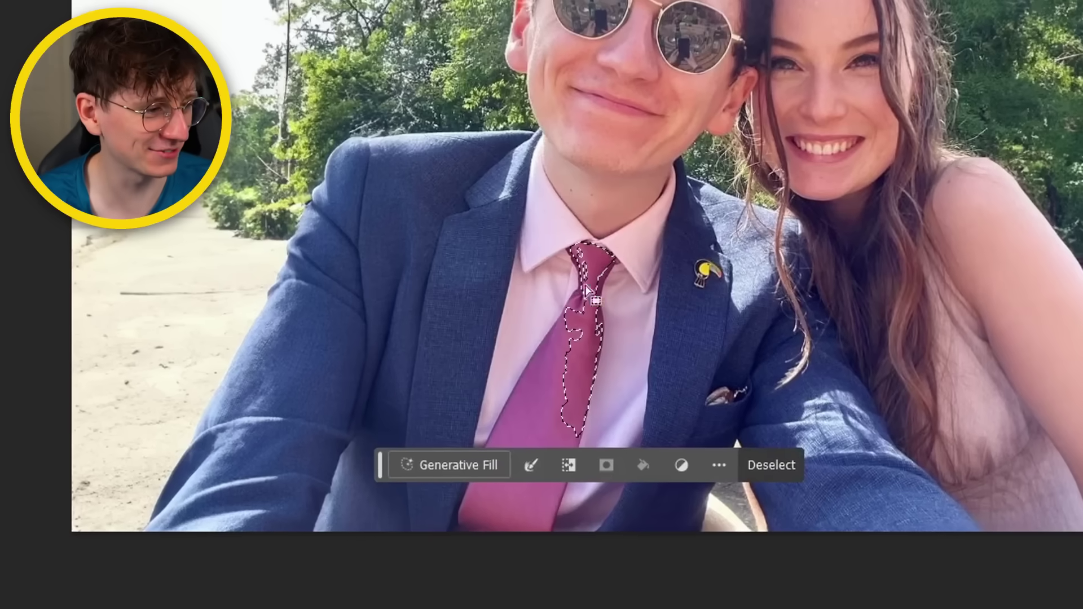
left_click(446, 470)
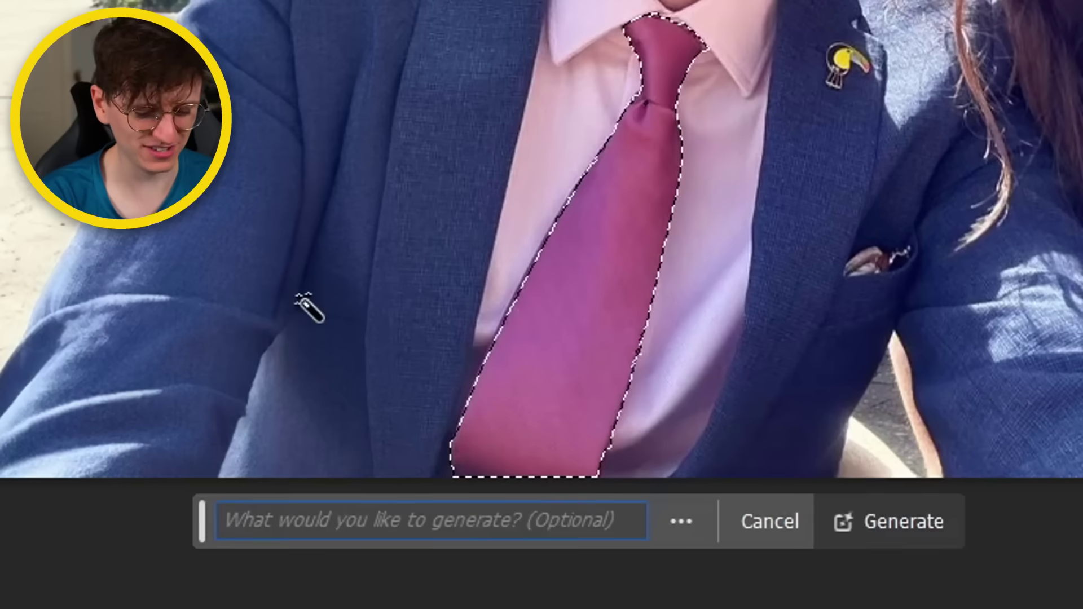
type("stri")
type("ped")
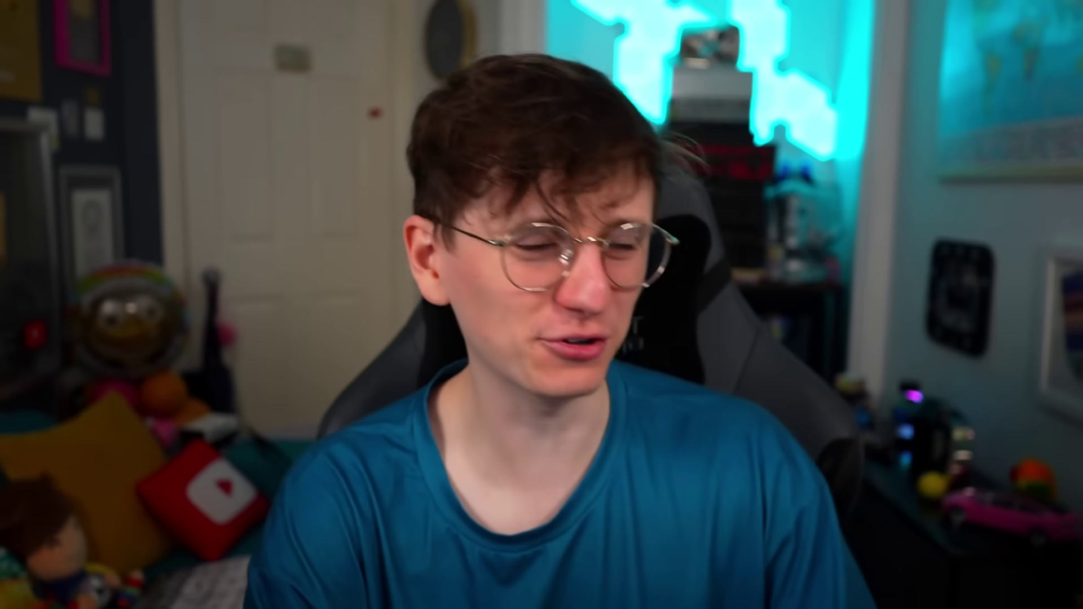
type("tie")
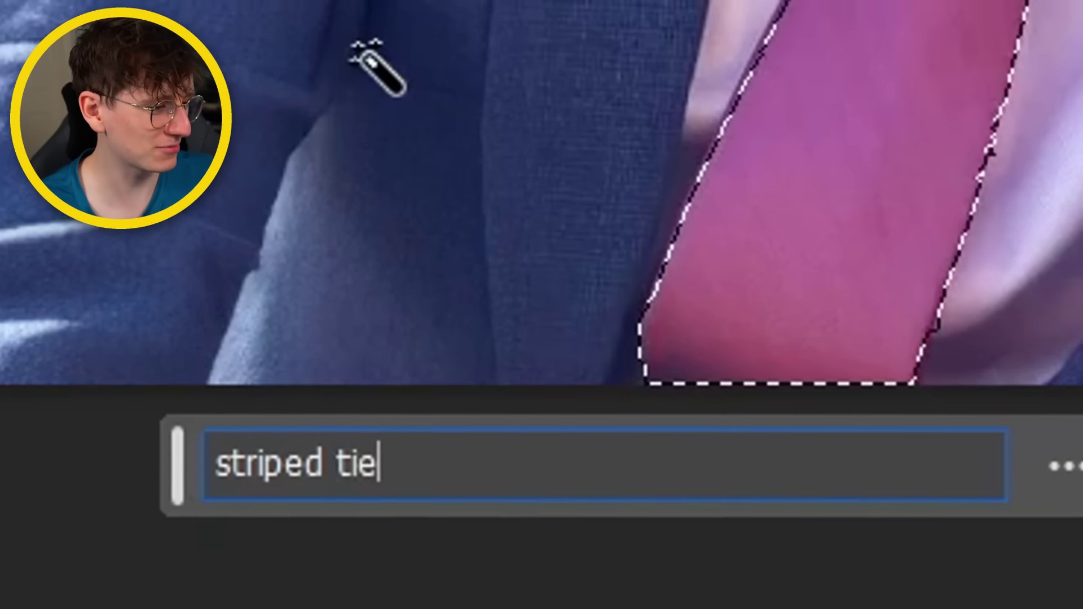
key("Return")
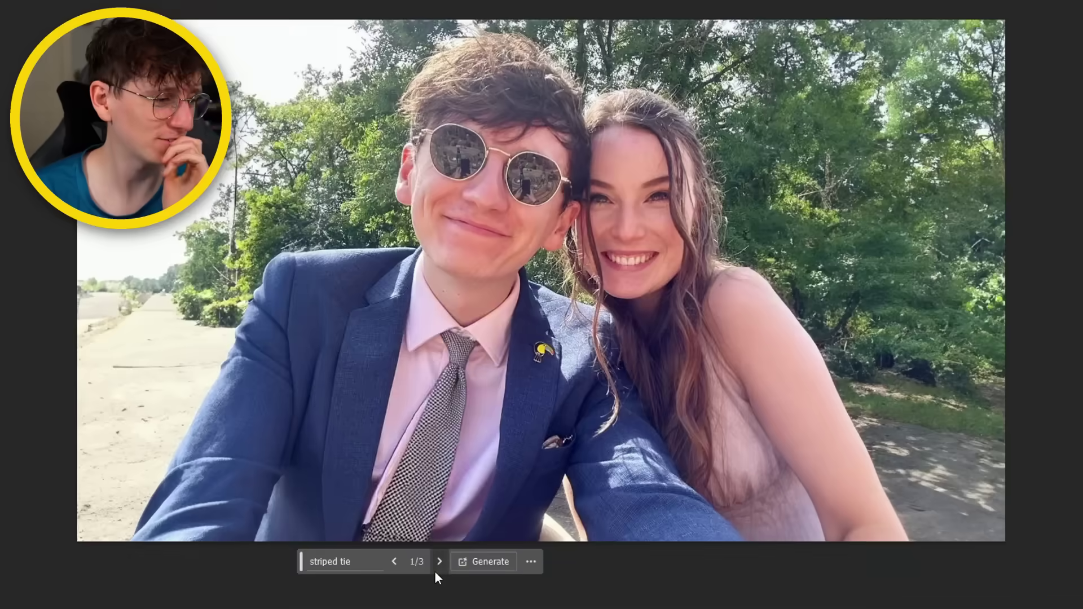
left_click(434, 572)
left_click(435, 572)
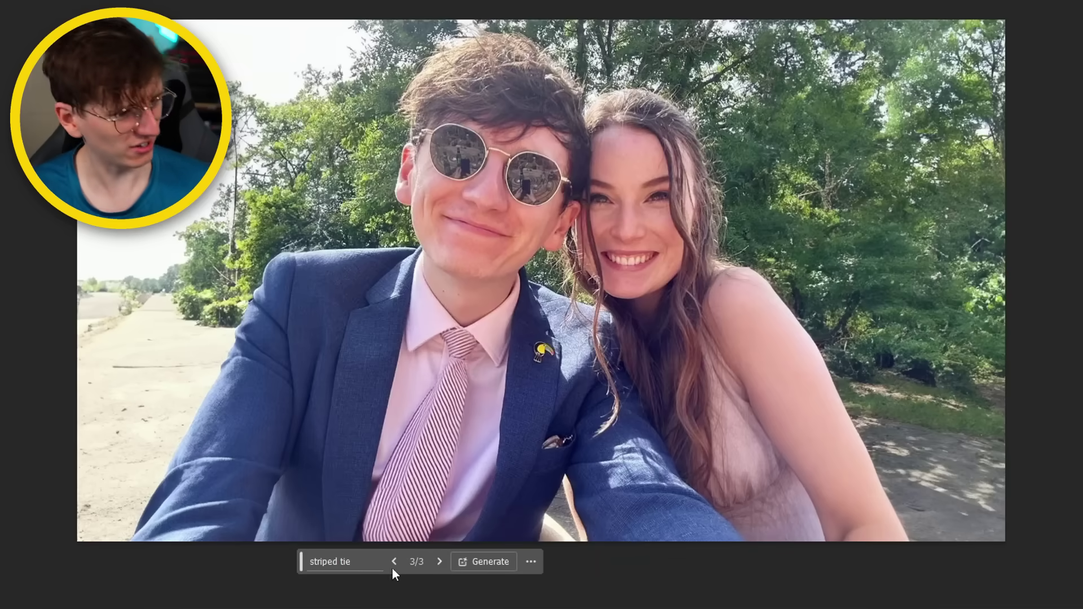
left_click(394, 563)
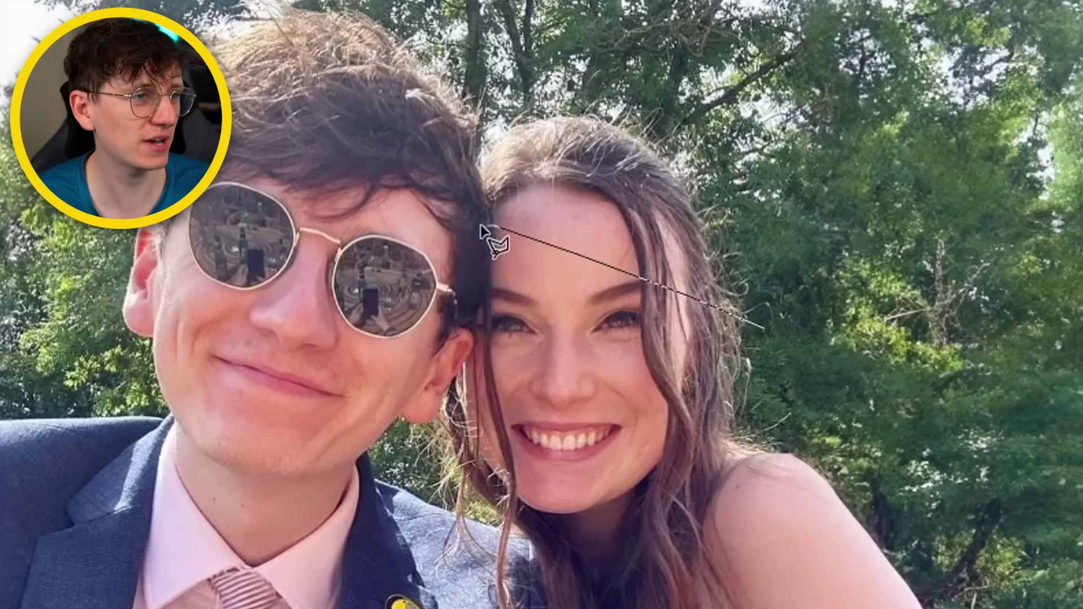
Lasso the area above the woman's head and generate a 'top hat', viewing the next variation.
left_click(493, 224)
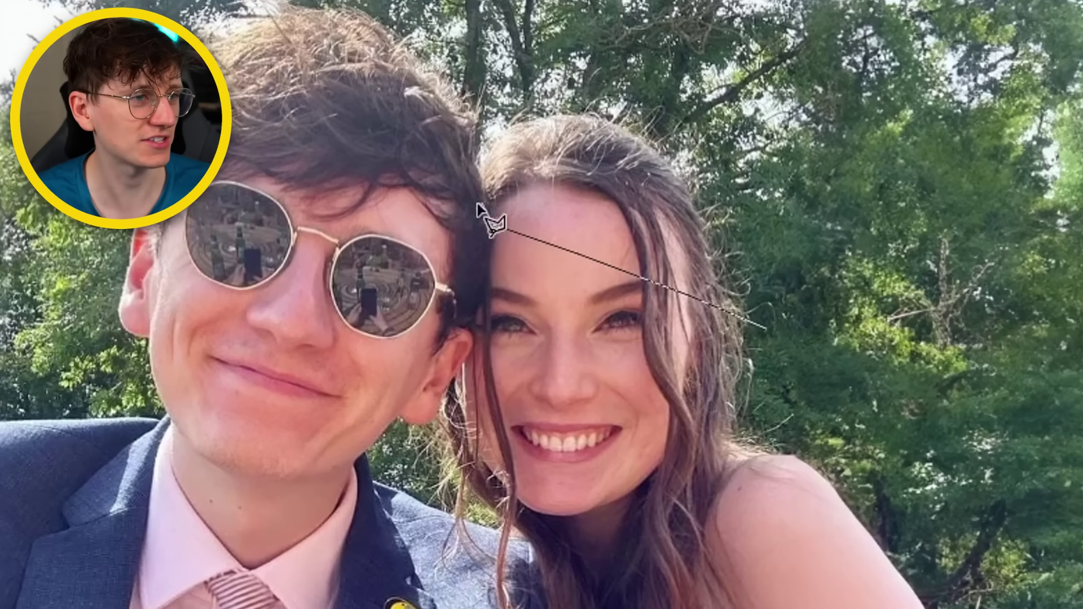
left_click(444, 107)
left_click(846, 89)
type("t")
type("op hat")
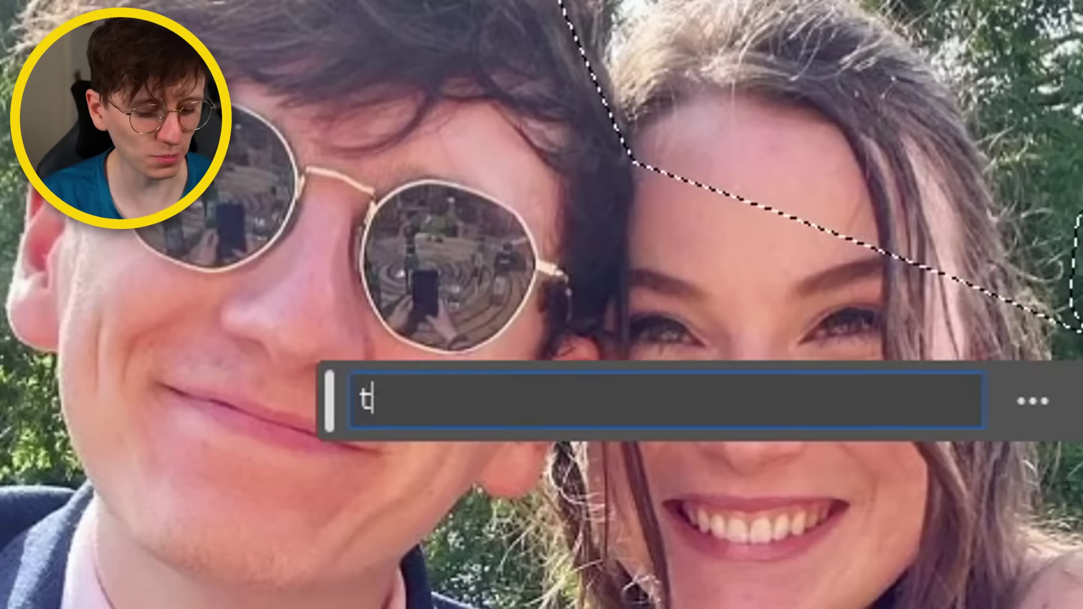
key("Return")
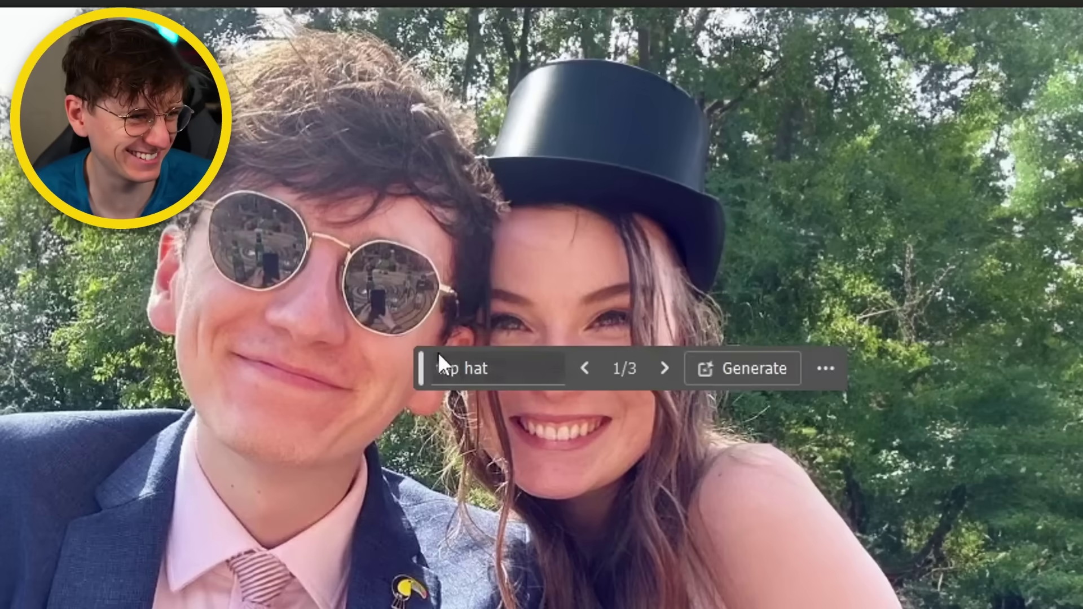
left_click_drag(421, 354, 712, 454)
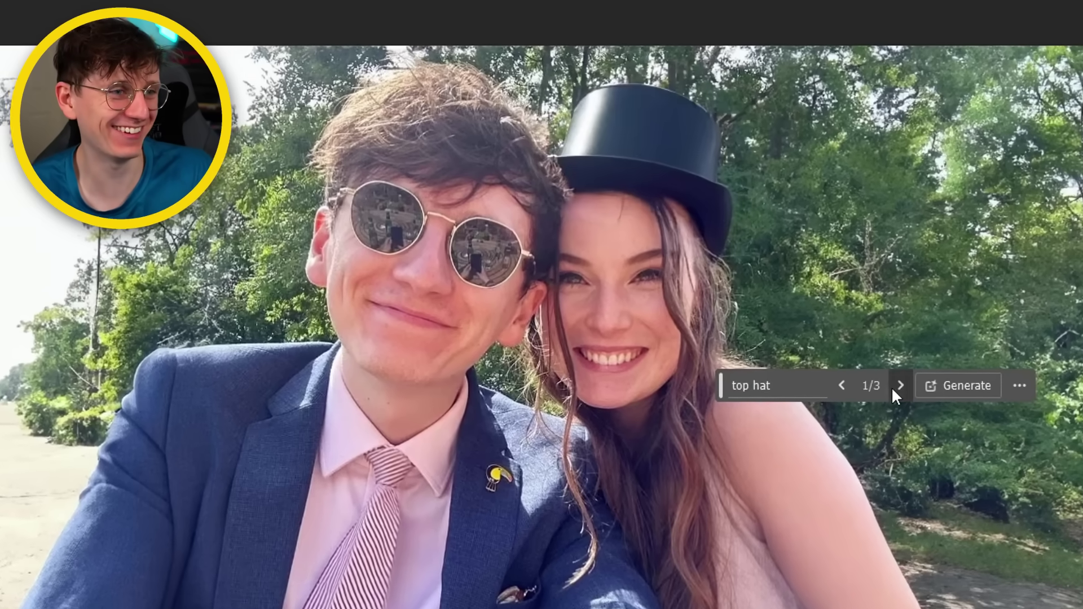
left_click(894, 384)
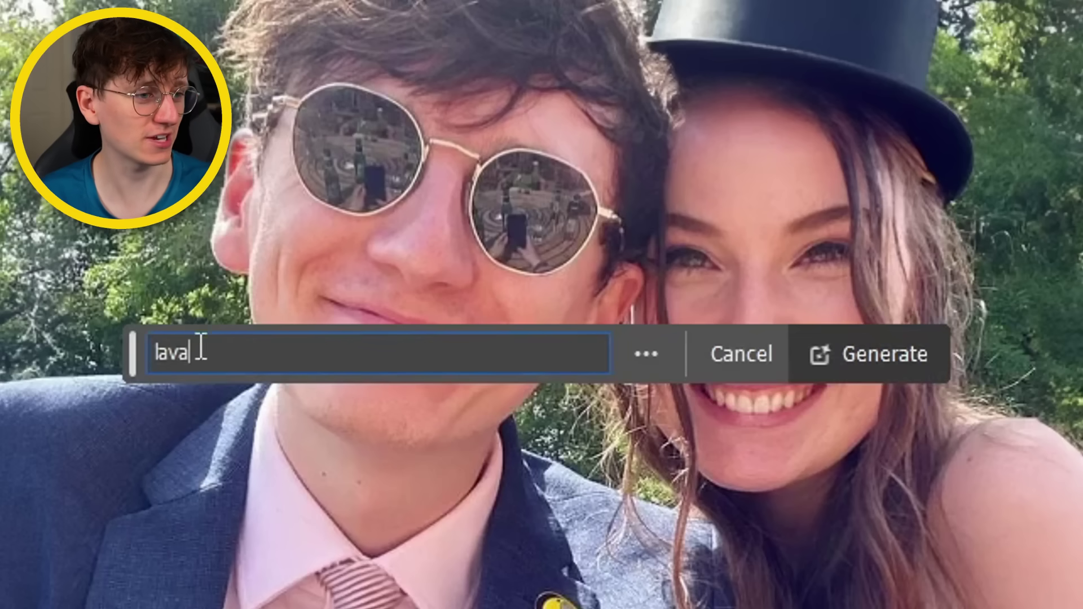
Generate 'lava' rock beside the couple and cycle through the lava variations.
left_click(901, 372)
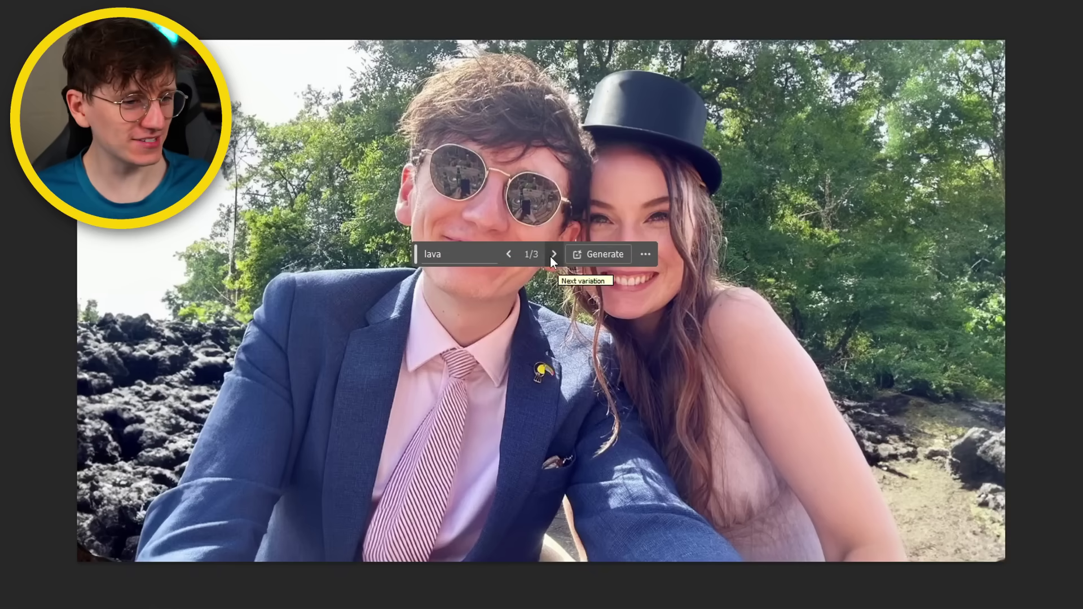
left_click(551, 256)
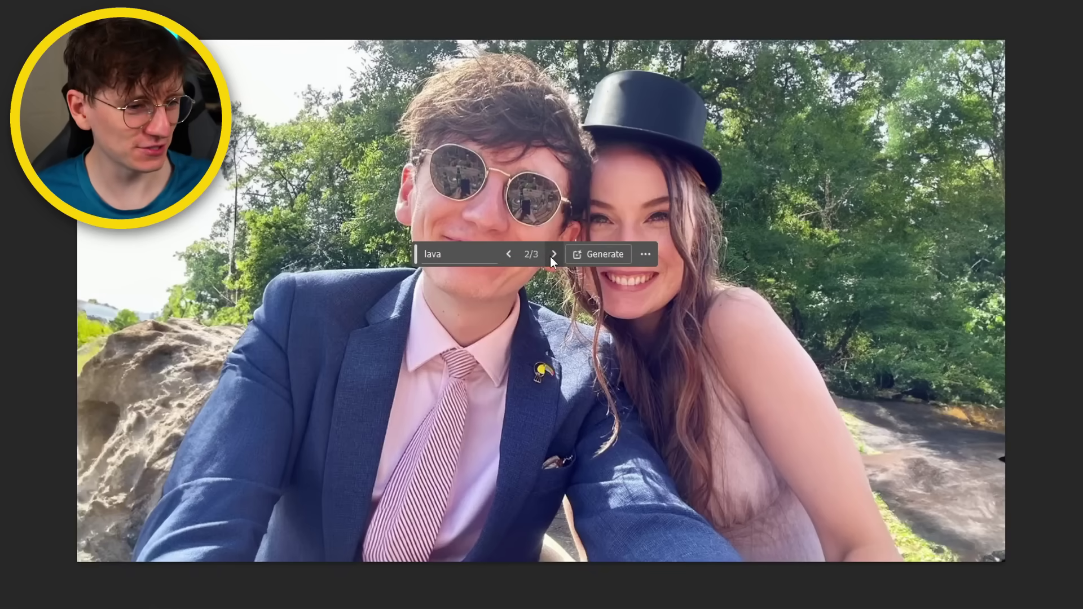
left_click(551, 257)
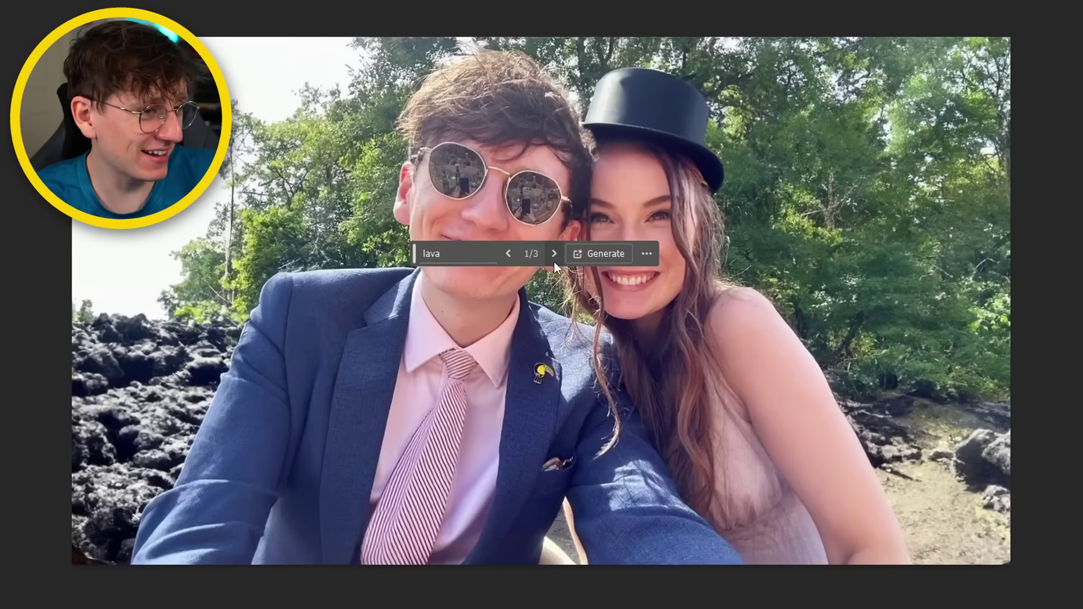
left_click(549, 259)
left_click(549, 259)
left_click(549, 259)
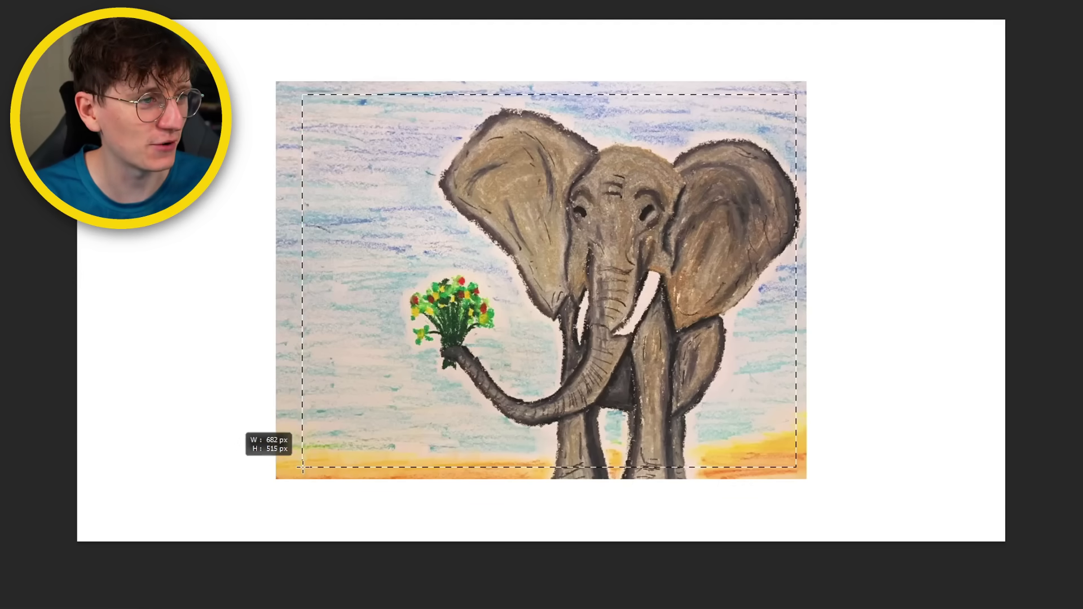
Select and invert around the elephant drawing, then generate fill with an empty prompt.
left_click_drag(303, 467, 303, 467)
key("ctrl+shift+i")
left_click(509, 552)
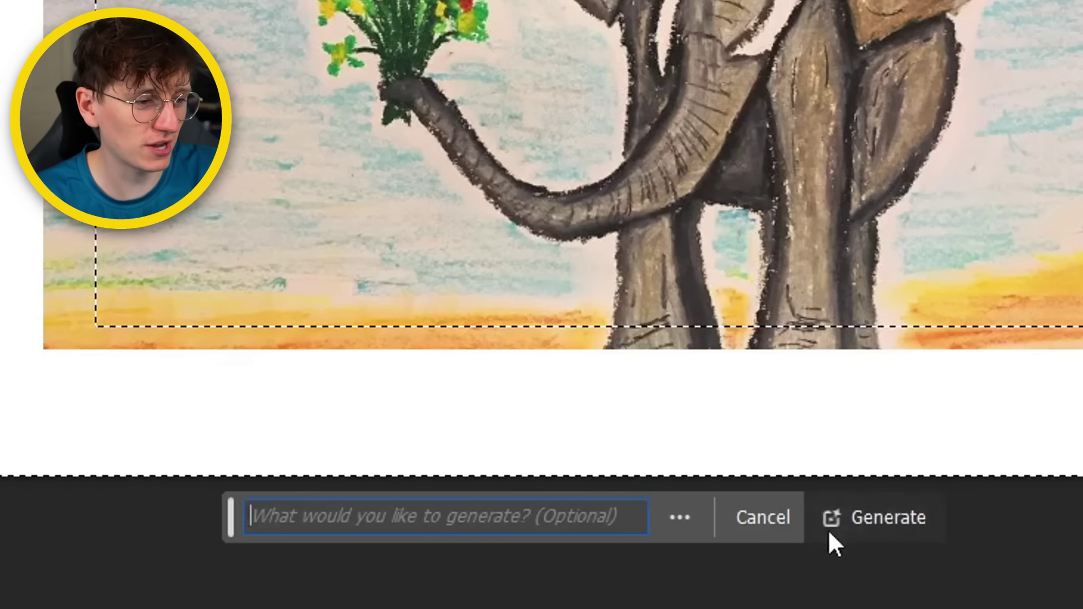
left_click(829, 534)
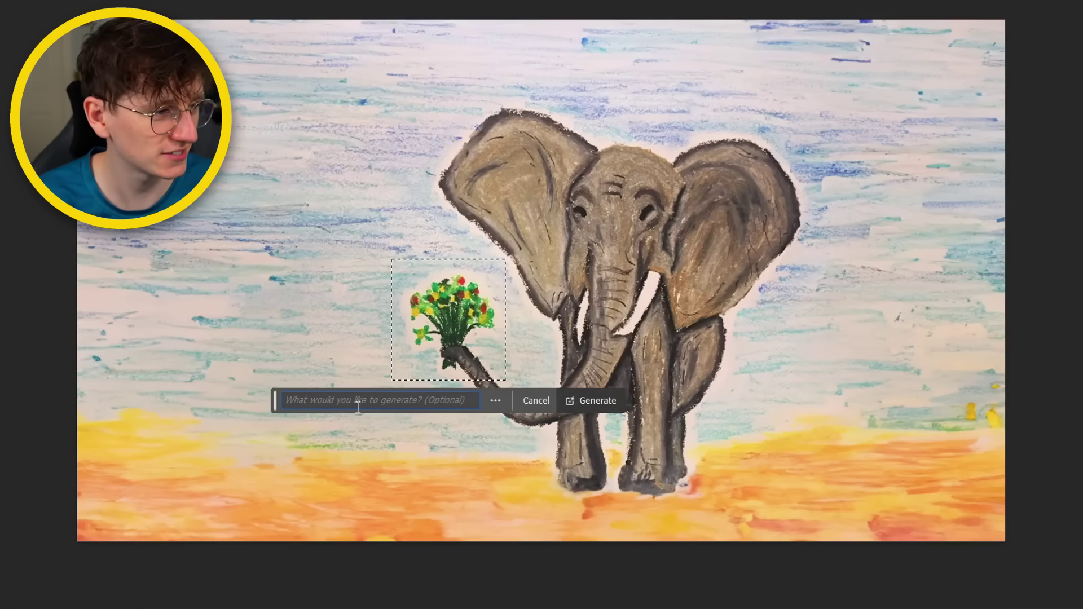
Run a 'remove' Generative Fill on the selection and show the second variation.
type("remove flower")
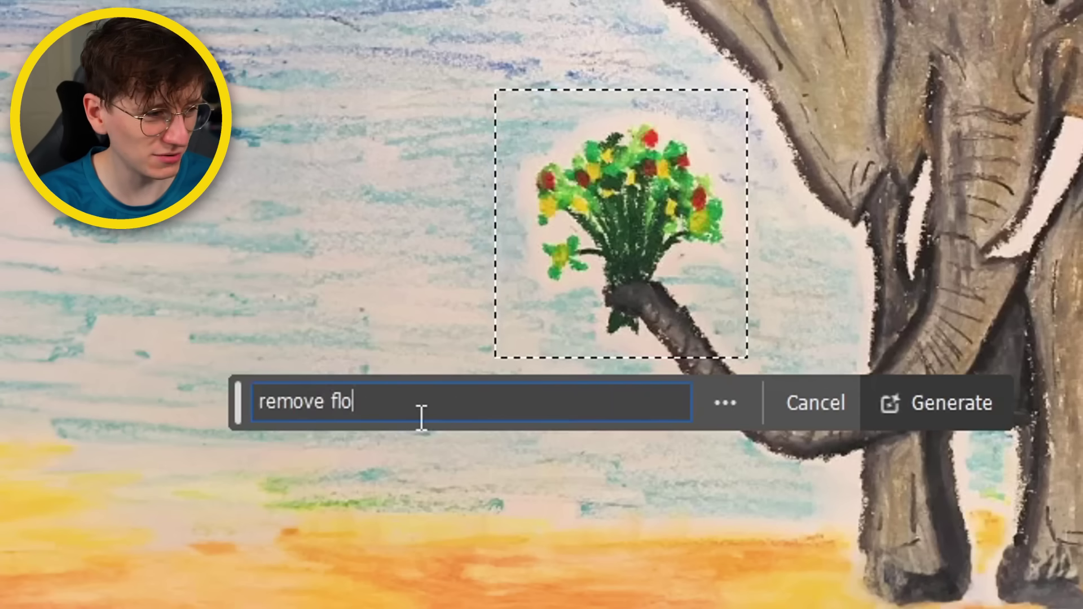
key("Return")
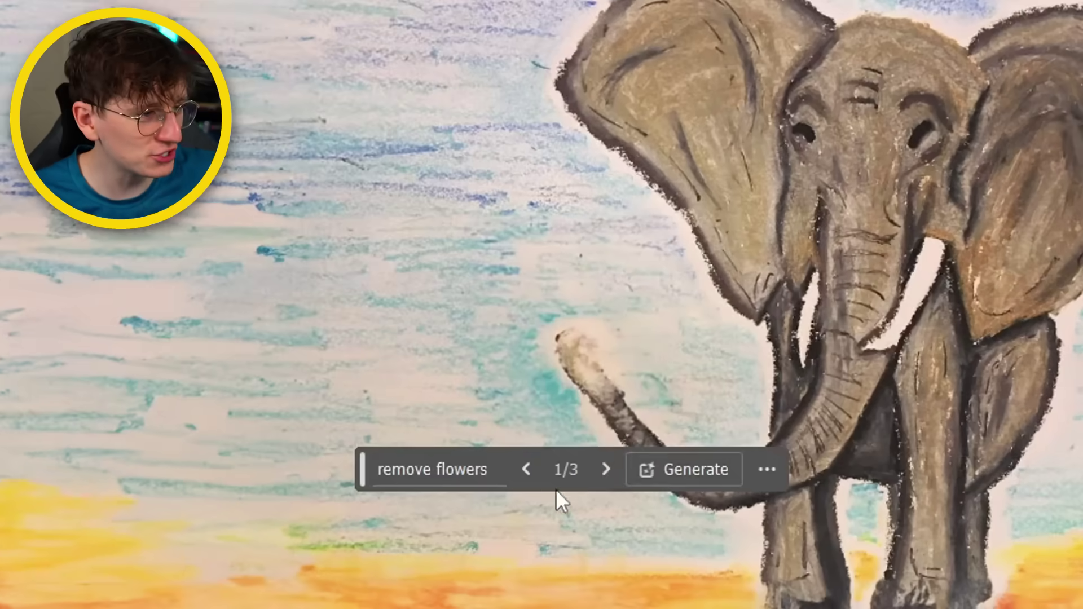
left_click(606, 468)
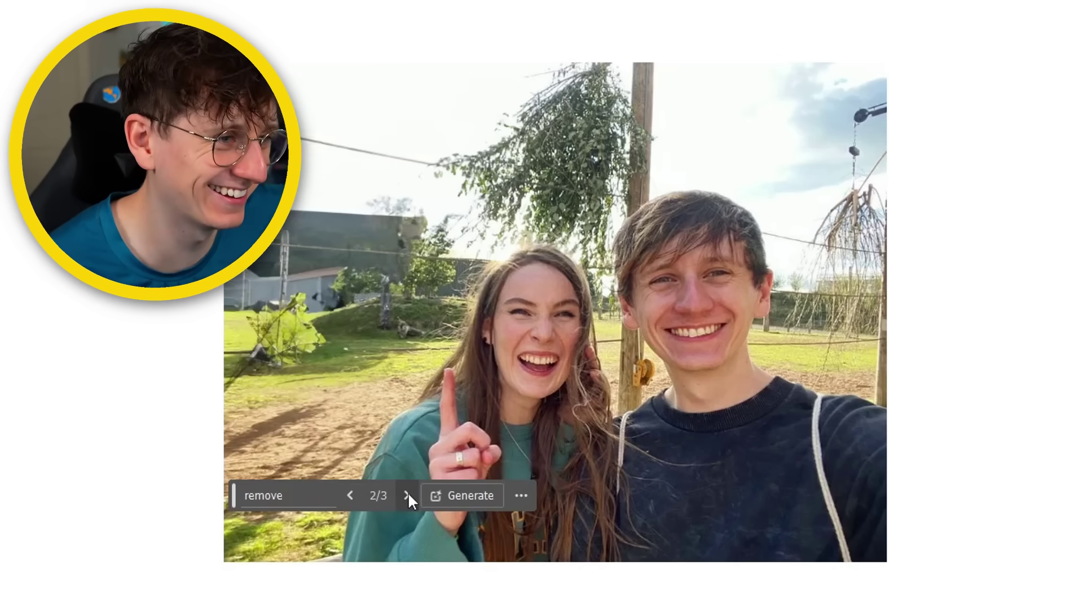
Switch to variation 3/3, showing open grass and a mound where the giraffe stood.
left_click(409, 497)
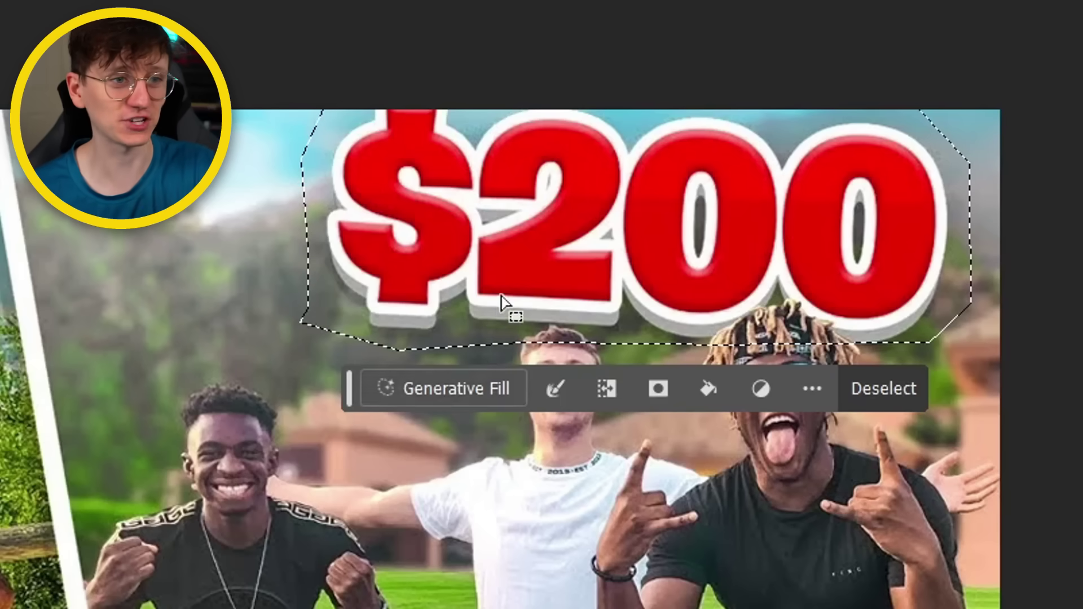
Erase the $200 text with a 'remove text' Generative Fill and browse variations 2/3 and 3/3.
left_click(426, 382)
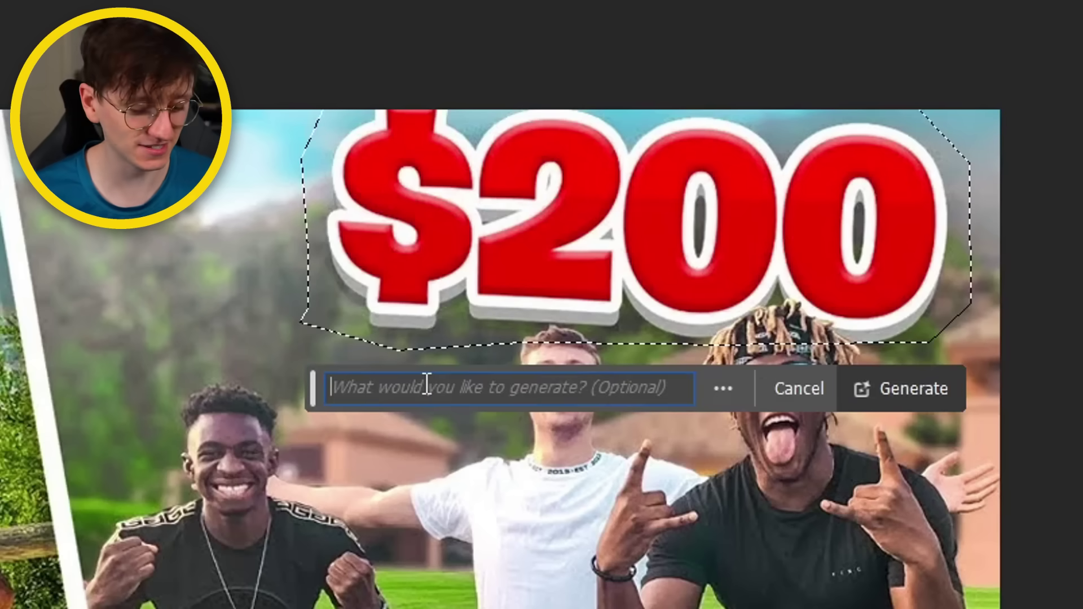
type("remove text")
key("Return")
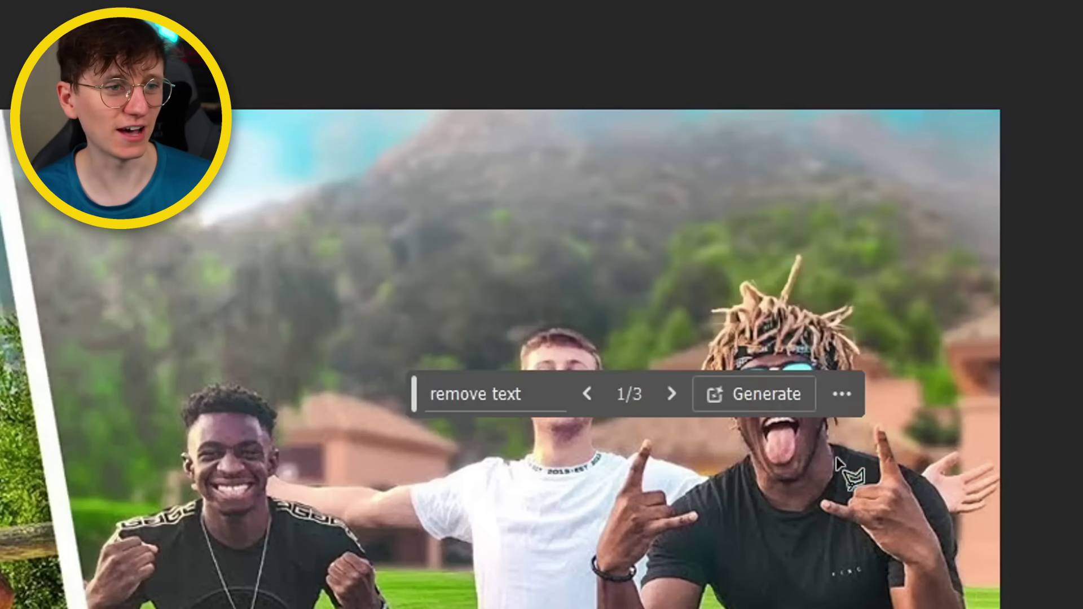
left_click(664, 395)
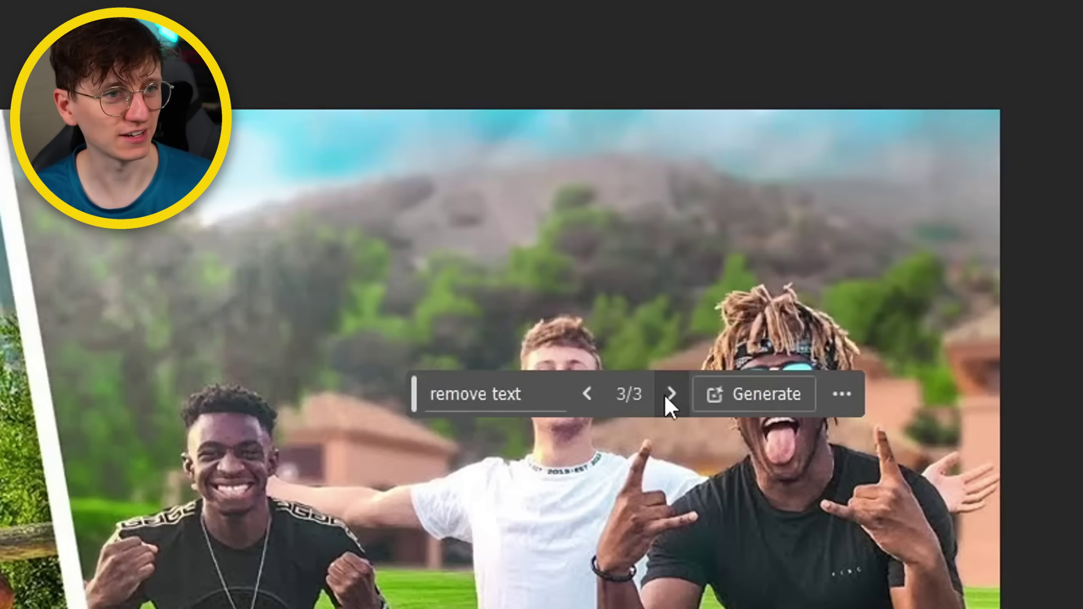
left_click(664, 395)
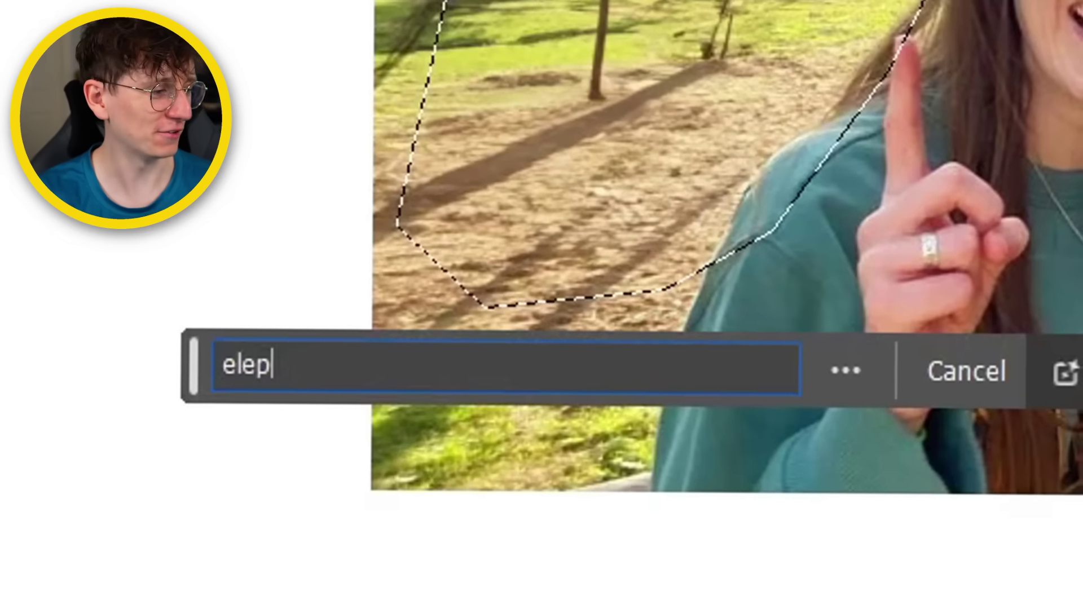
Generate an 'elephant' behind the couple and cycle through the elephant variations.
type("ant")
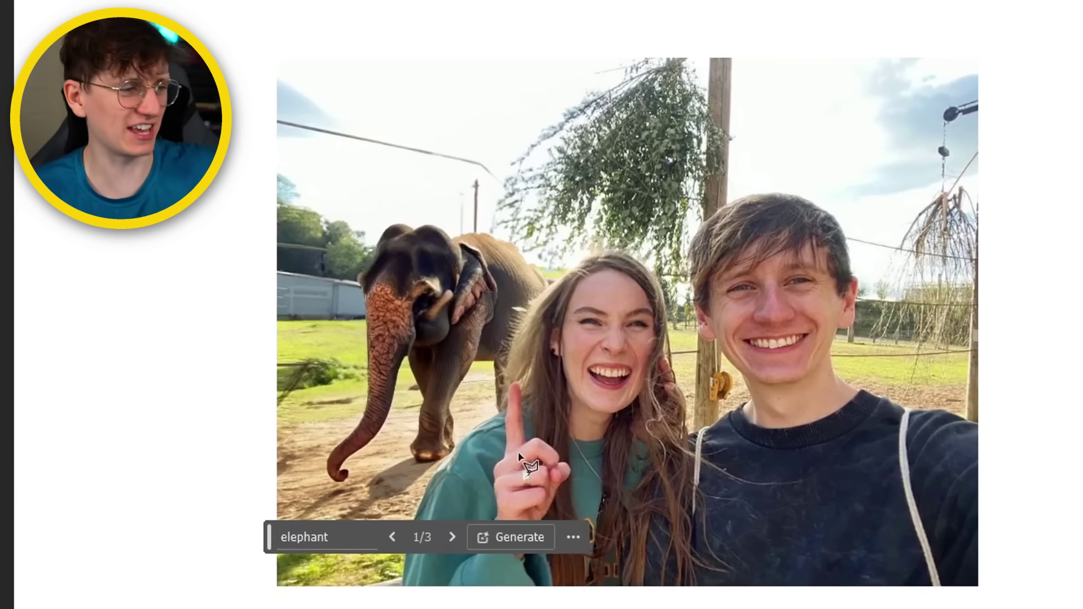
left_click(458, 544)
left_click(459, 546)
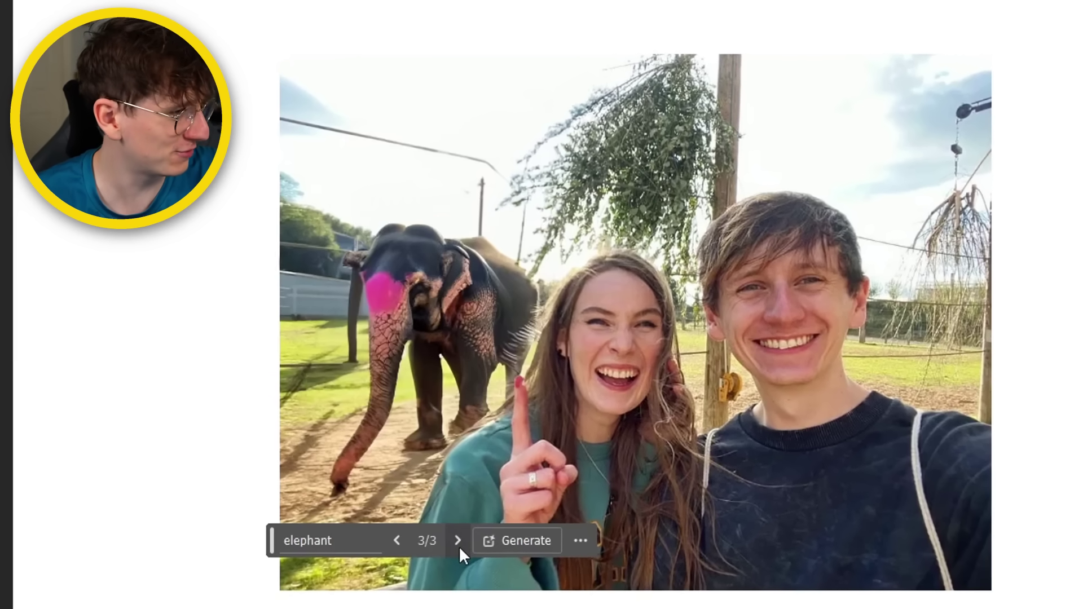
left_click(461, 545)
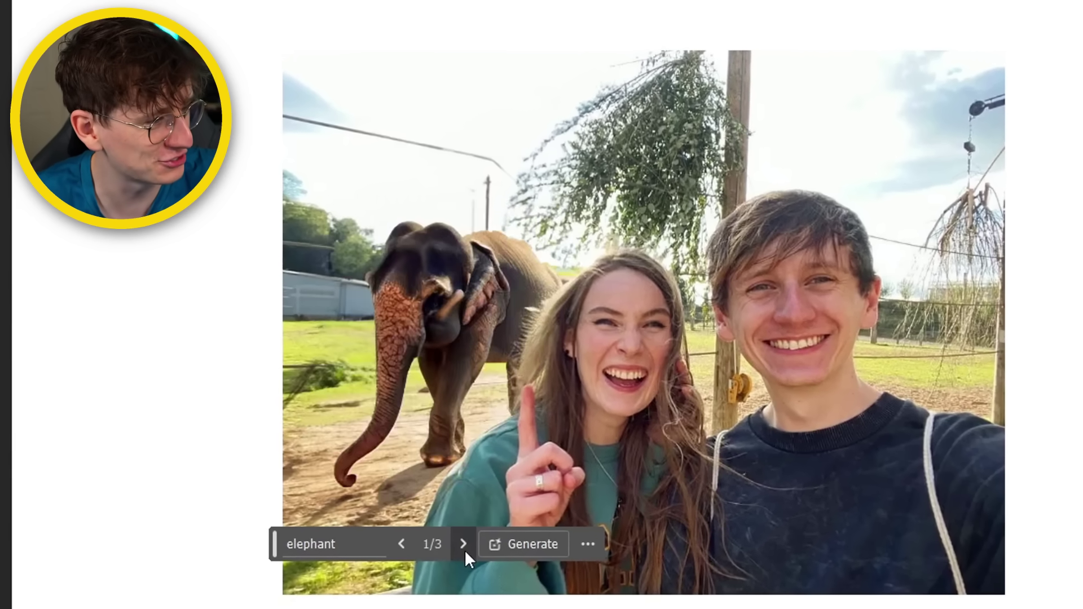
Change the prompt to 'african elephant' and regenerate.
left_click(464, 546)
type("afr")
type("ican")
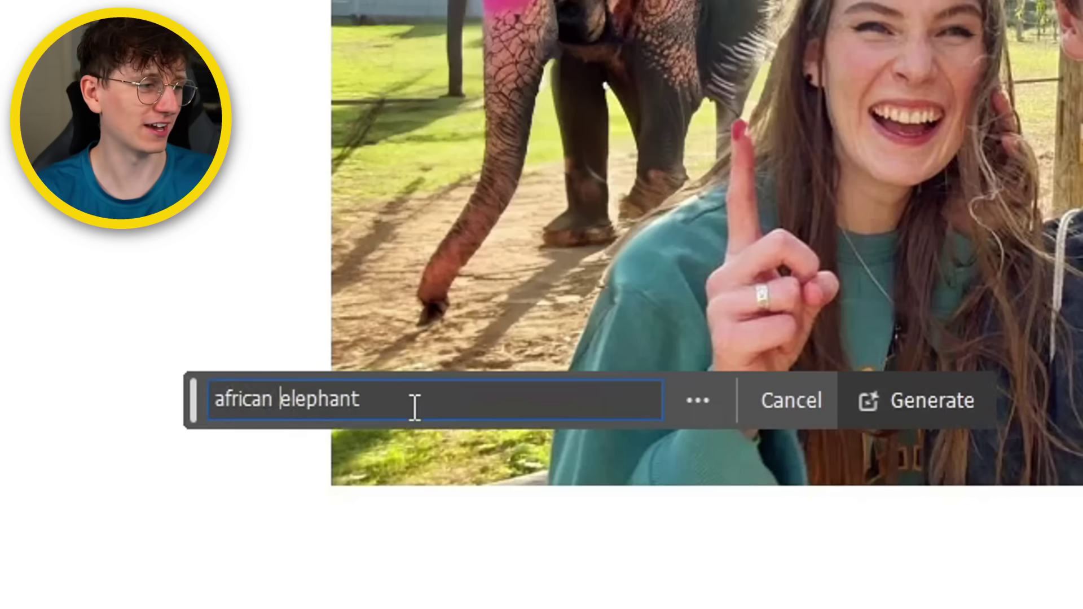
key("Return")
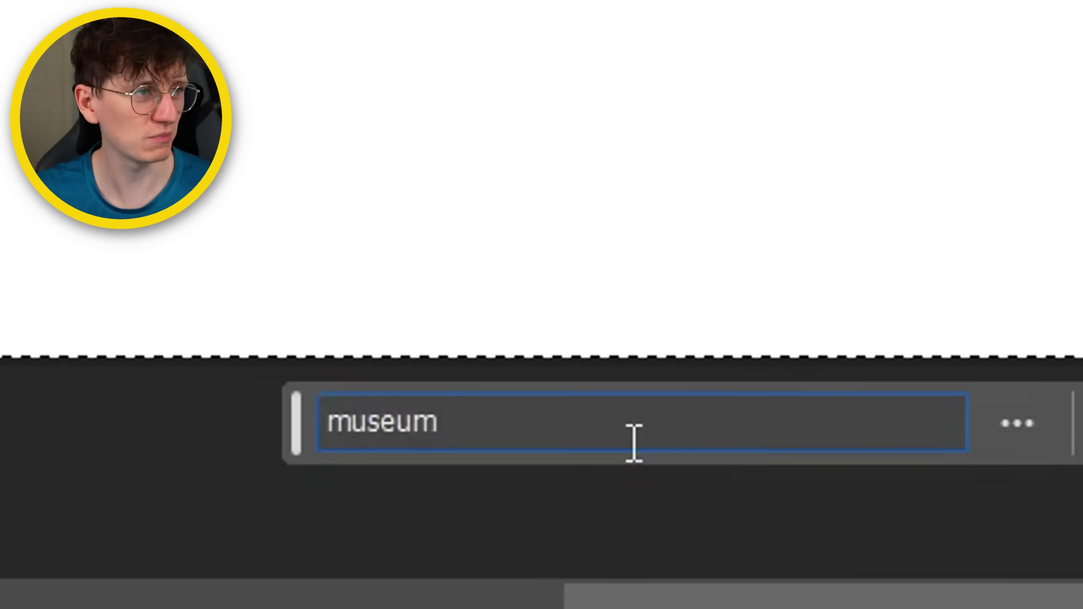
Generate 'museum' surroundings, cycle back to the painted-wall gallery variation, then undo to compare.
key("Return")
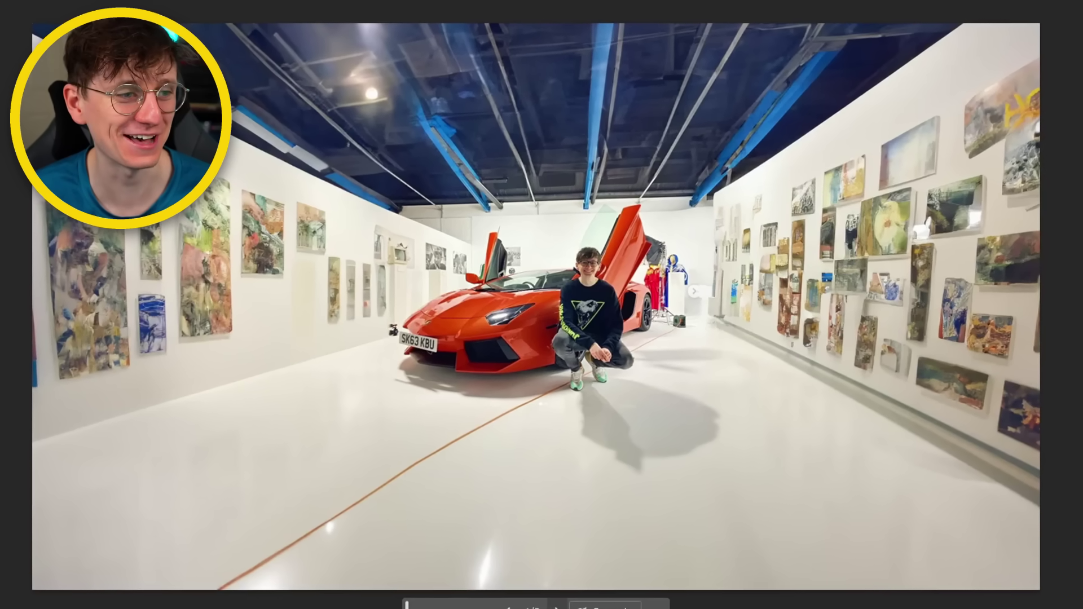
left_click(557, 607)
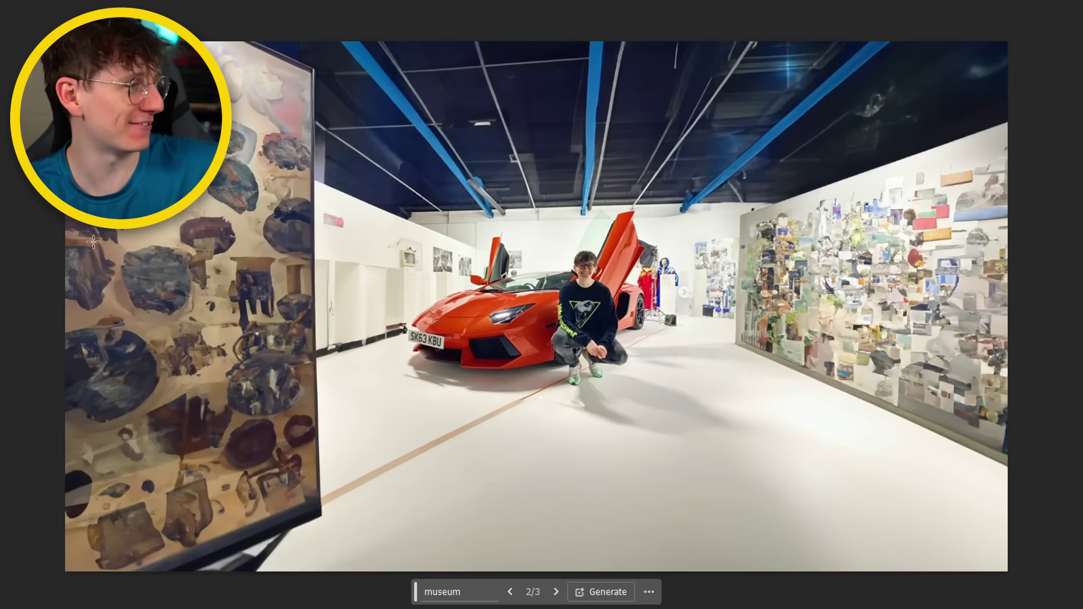
left_click(554, 593)
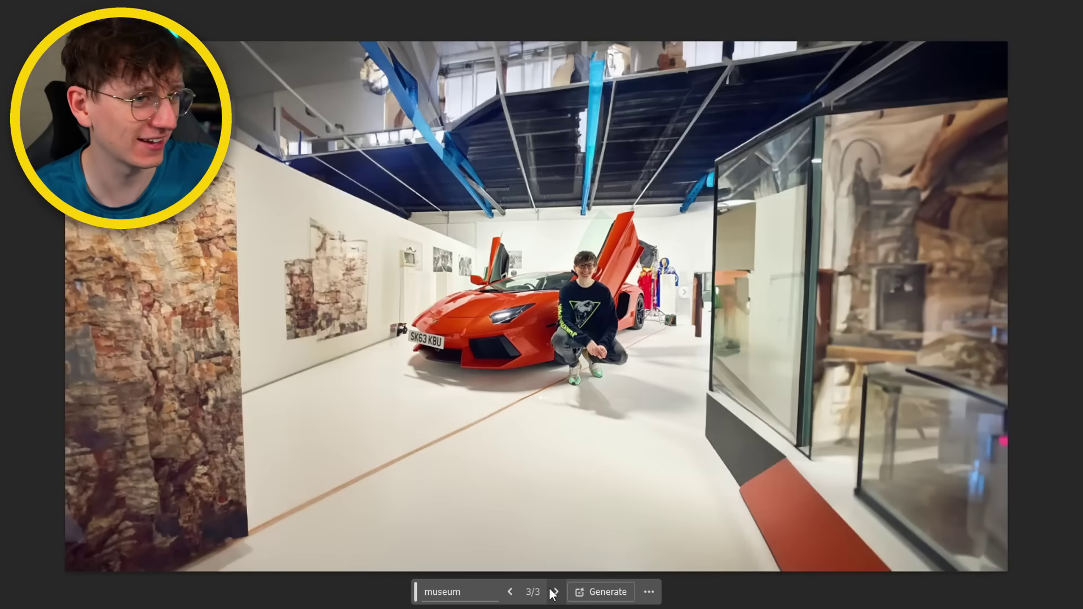
left_click(510, 592)
left_click(509, 592)
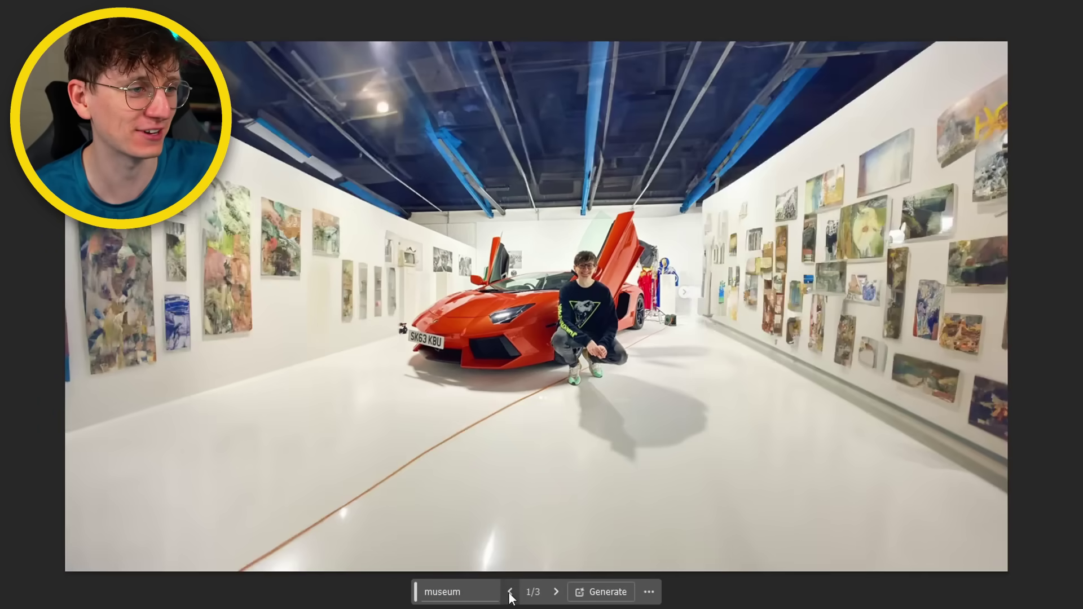
left_click(509, 593)
left_click(509, 592)
left_click(509, 592)
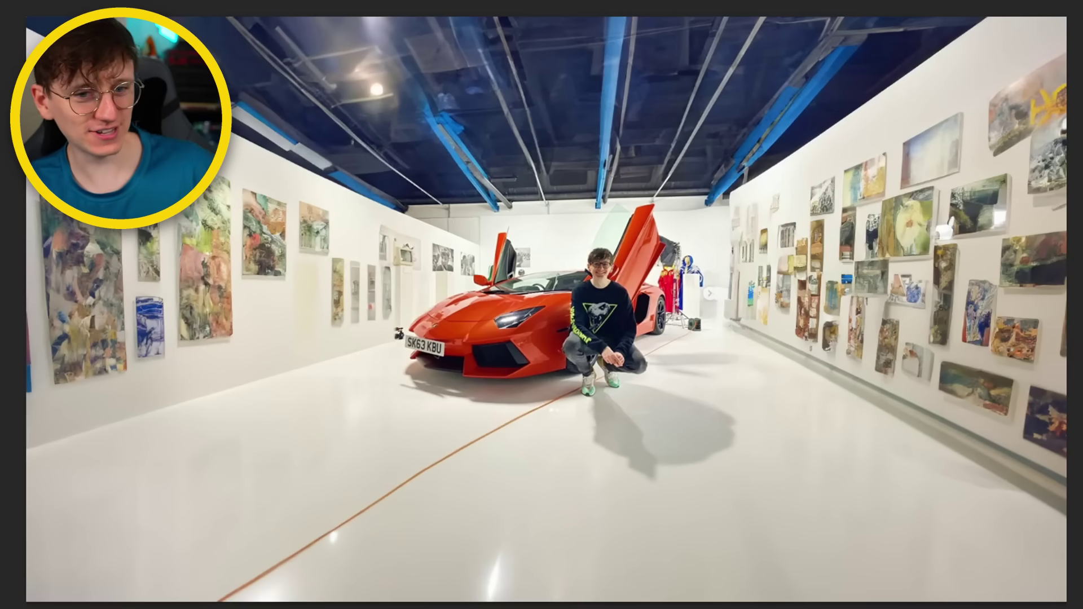
key("ctrl+z")
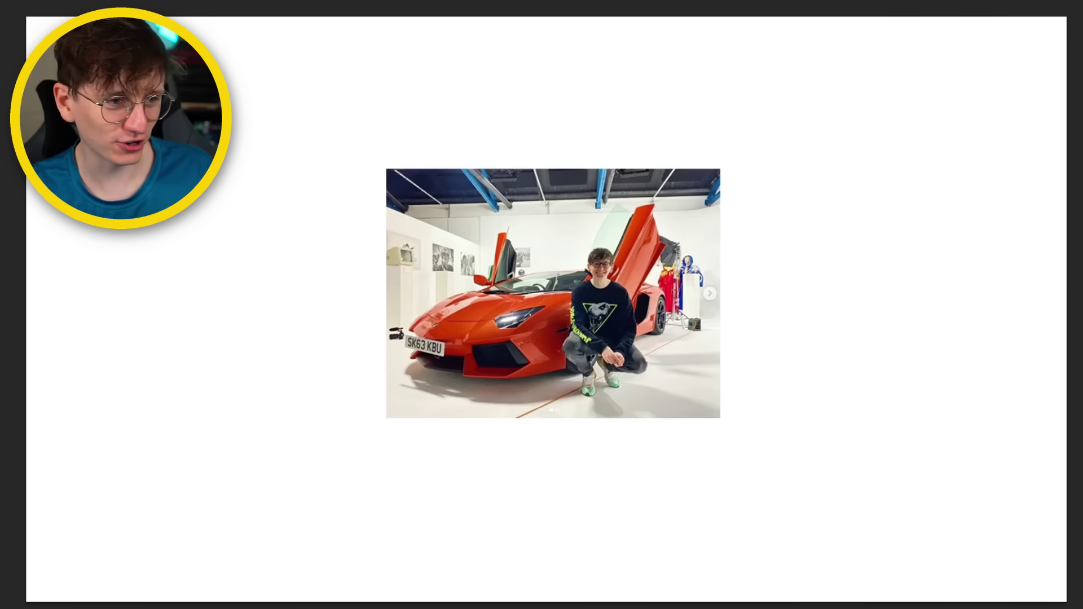
Restore the museum expansion, marquee the small arrow icon beside the car, and fill it with 'remove'.
key("ctrl+shift+z")
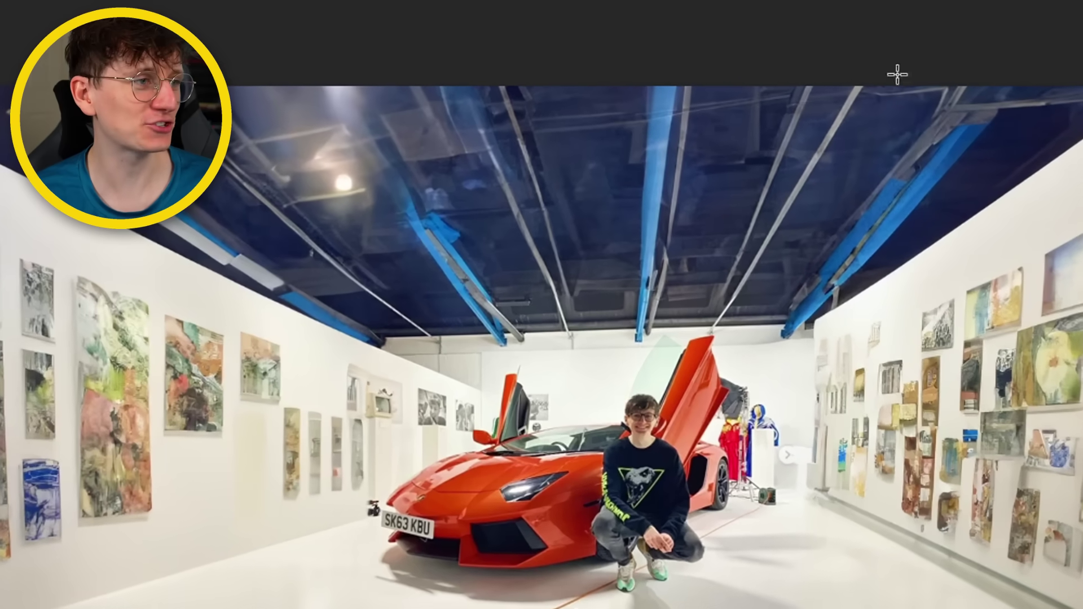
scroll(840, 255, "up", 5)
left_click_drag(808, 448, 783, 473)
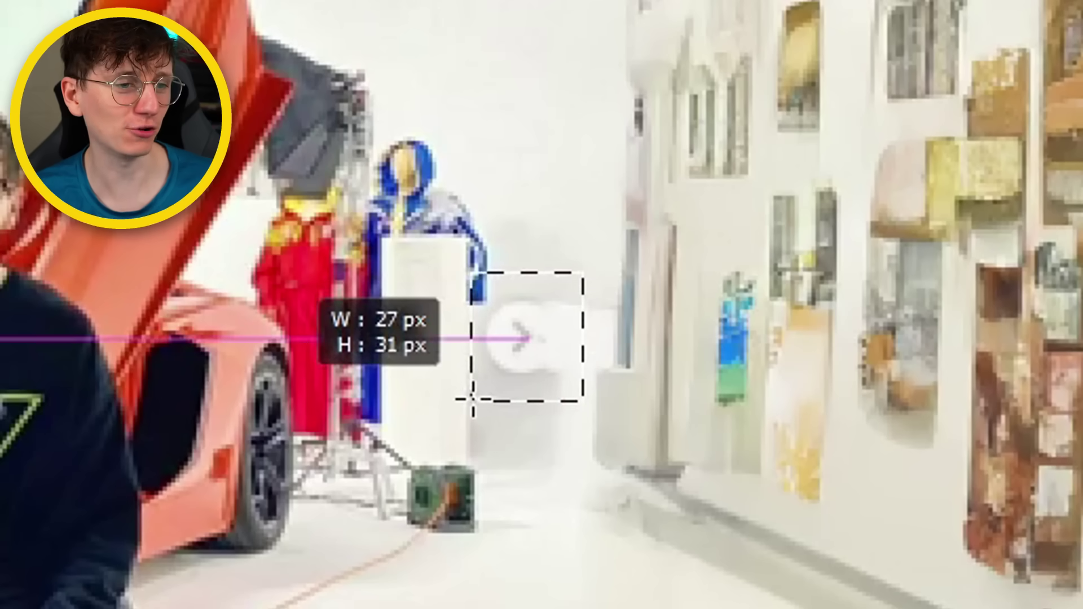
left_click_drag(473, 399, 472, 394)
left_click(242, 449)
type("remo")
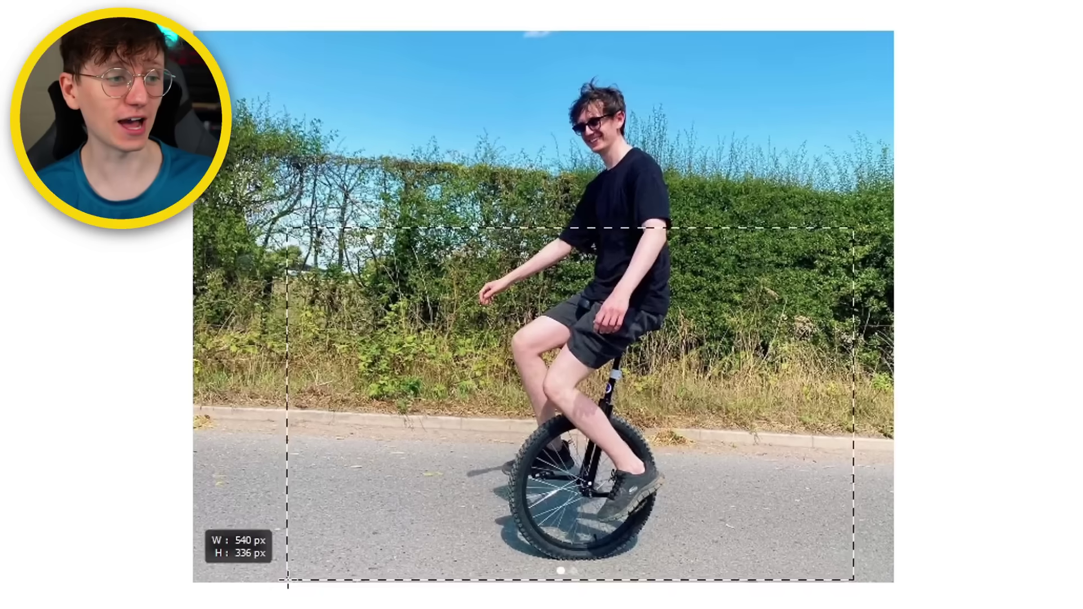
Marquee-select the unicycle under the rider for replacement.
left_click_drag(286, 580, 272, 592)
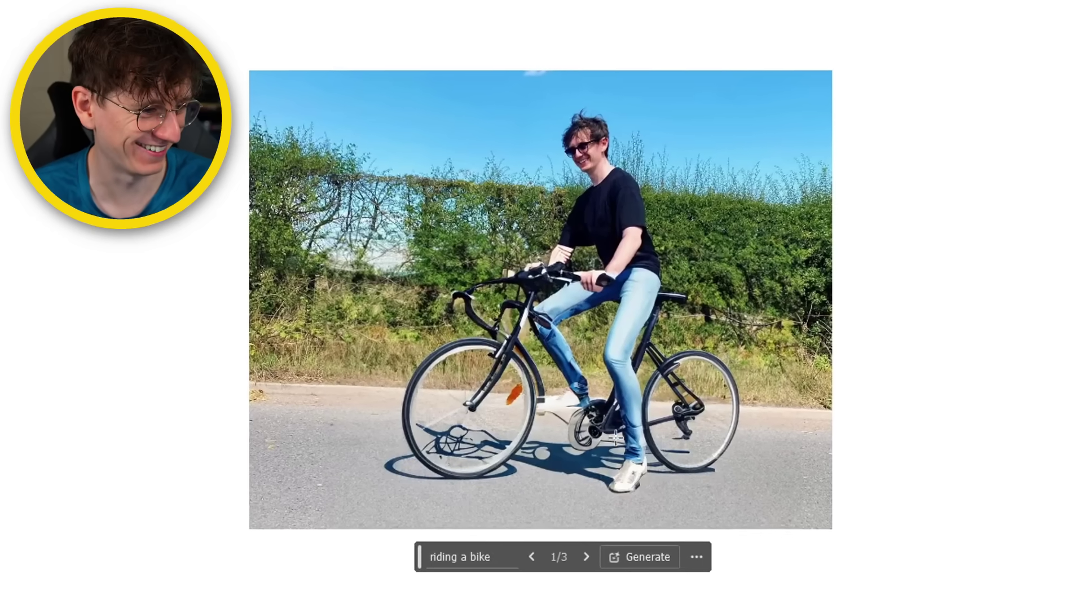
Show the second 'riding a bike' variation, 2/3.
left_click(591, 593)
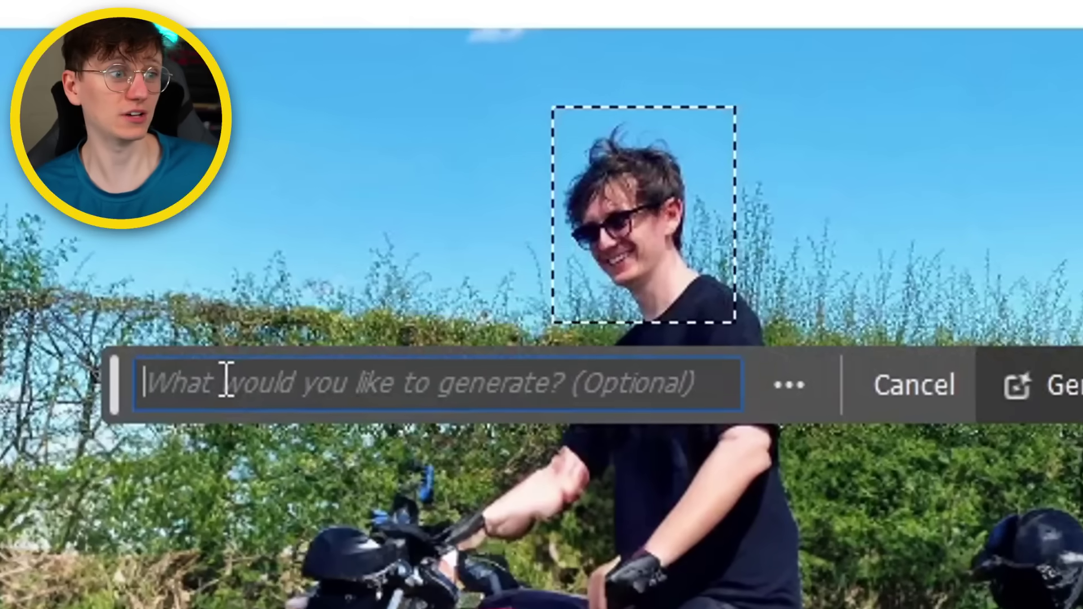
Fill the rider's head with a 'helmet', browse the variations, then regenerate as 'motorbike helmet'.
type("helmet")
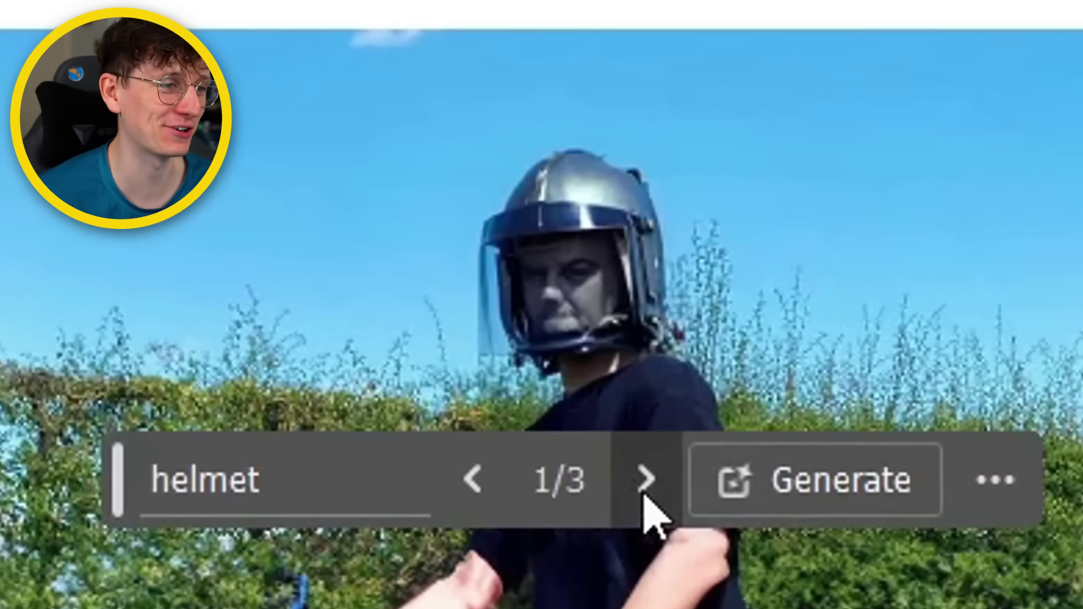
left_click(628, 210)
left_click(653, 503)
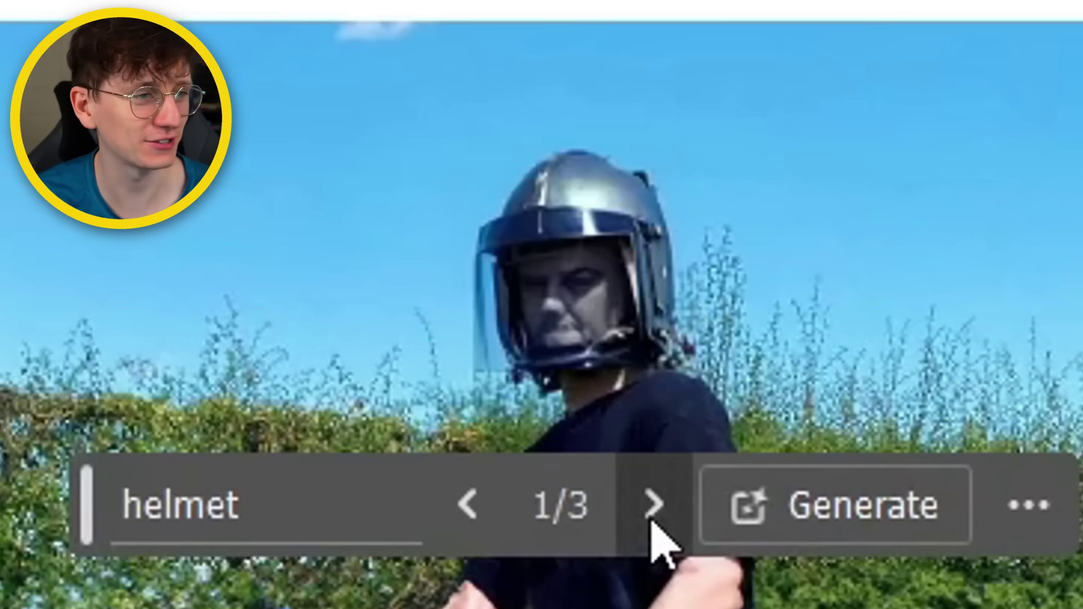
left_click(653, 503)
left_click(653, 504)
left_click(653, 504)
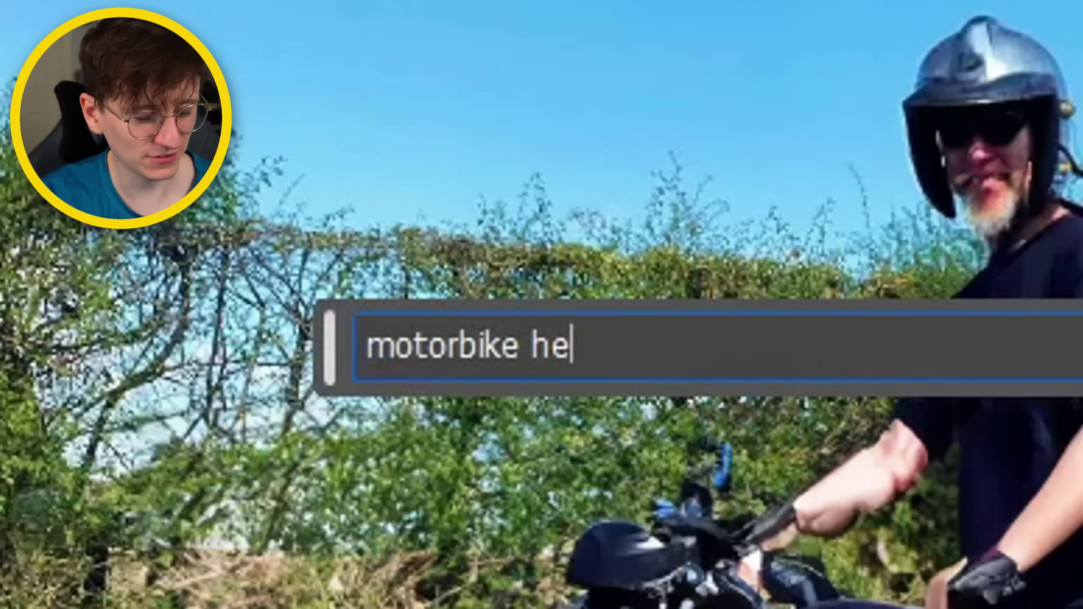
key("Return")
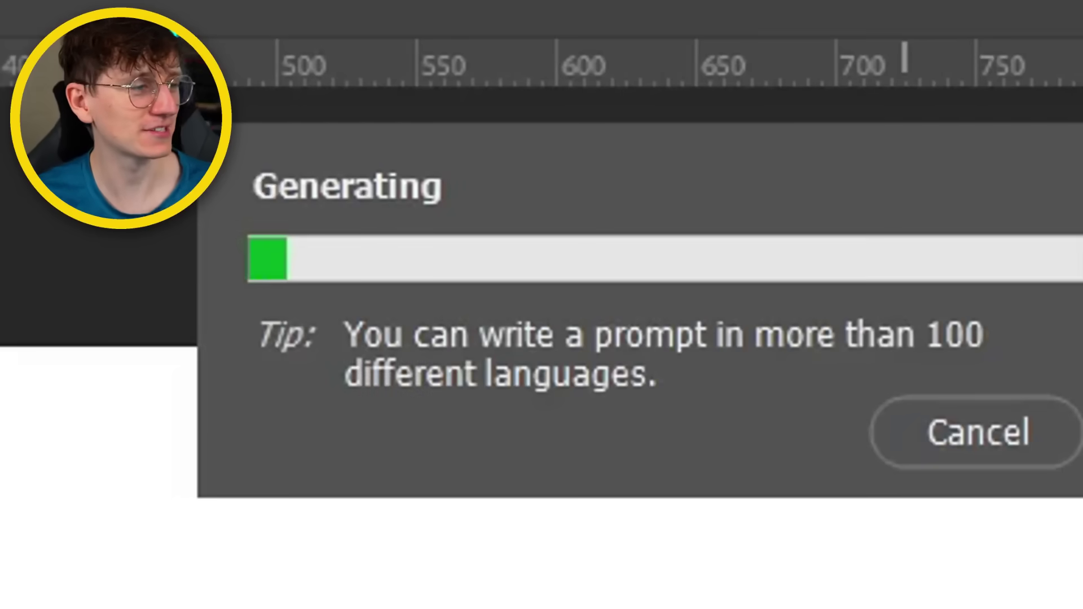